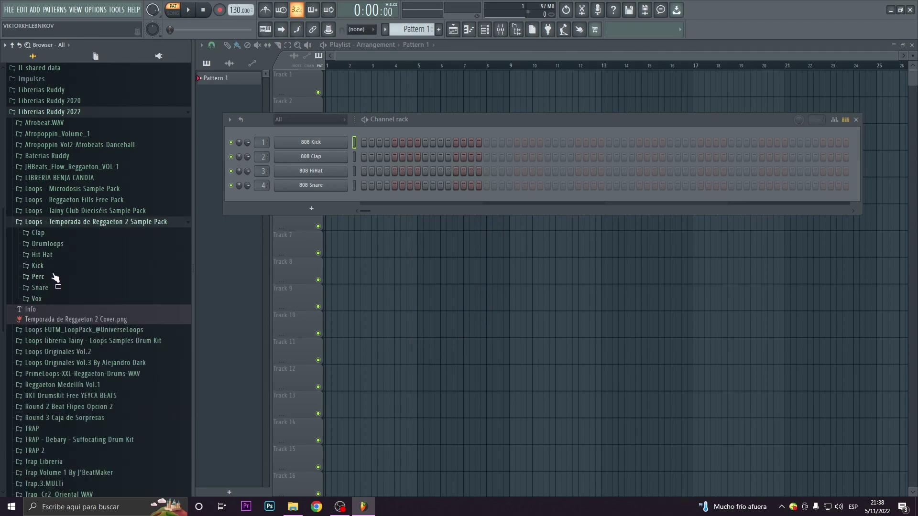
# Audition the pack's kick samples and replace the 808 Kick in channel 1 with Kick Perreo Bendito.
pyautogui.click(46, 266)
pyautogui.click(51, 277)
pyautogui.click(62, 287)
pyautogui.click(74, 297)
pyautogui.click(75, 306)
pyautogui.click(76, 316)
pyautogui.click(82, 337)
pyautogui.click(84, 347)
pyautogui.click(86, 357)
pyautogui.click(88, 366)
pyautogui.click(89, 376)
pyautogui.click(86, 347)
pyautogui.click(88, 357)
pyautogui.click(85, 338)
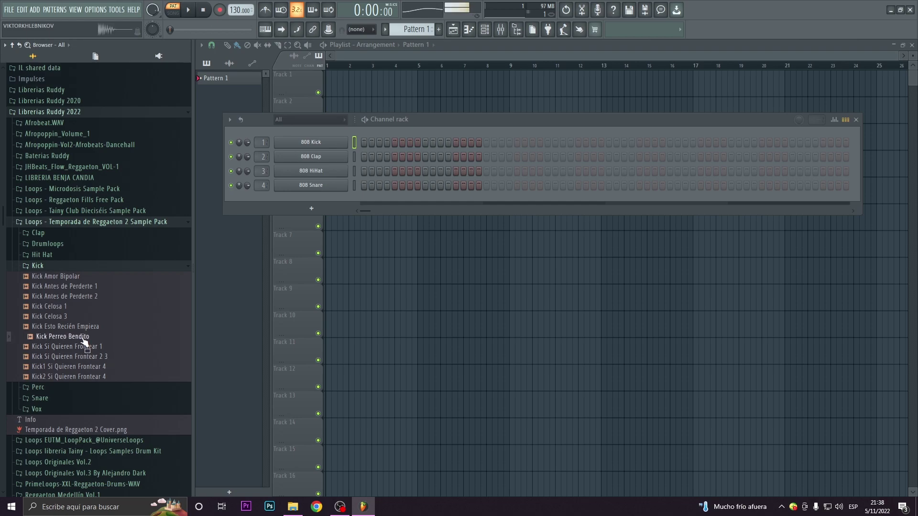
pyautogui.moveTo(82, 341); pyautogui.dragTo(318, 143)
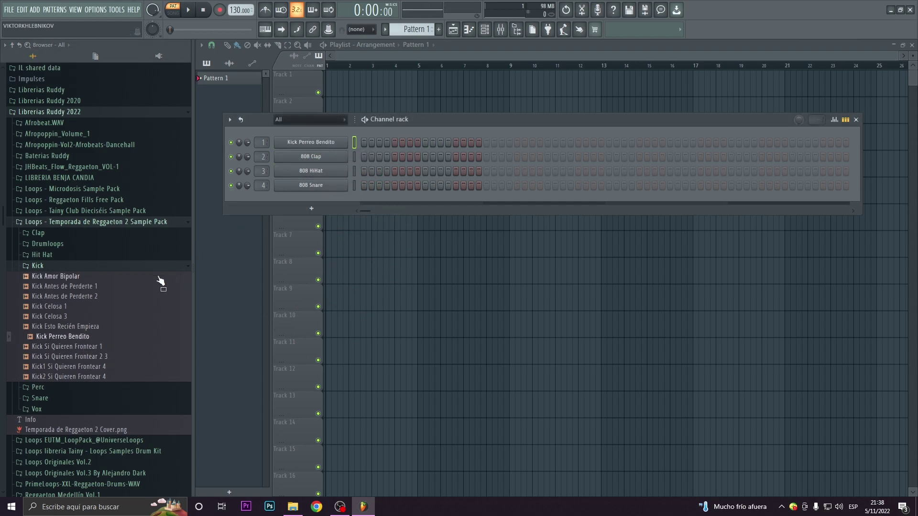
pyautogui.click(38, 265)
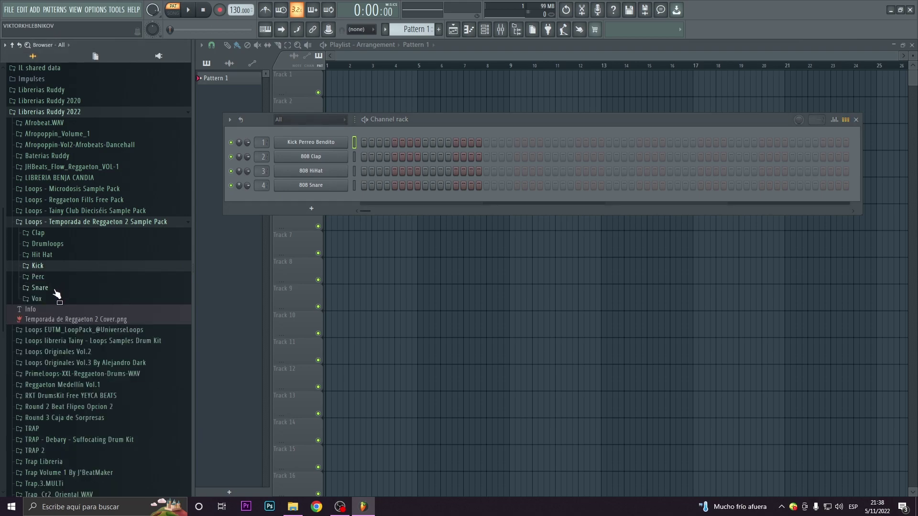
# Audition the pack's snare samples and replace the 808 Clap in channel 2 with Snare Si Quieren Frontear 2 3.
pyautogui.click(55, 289)
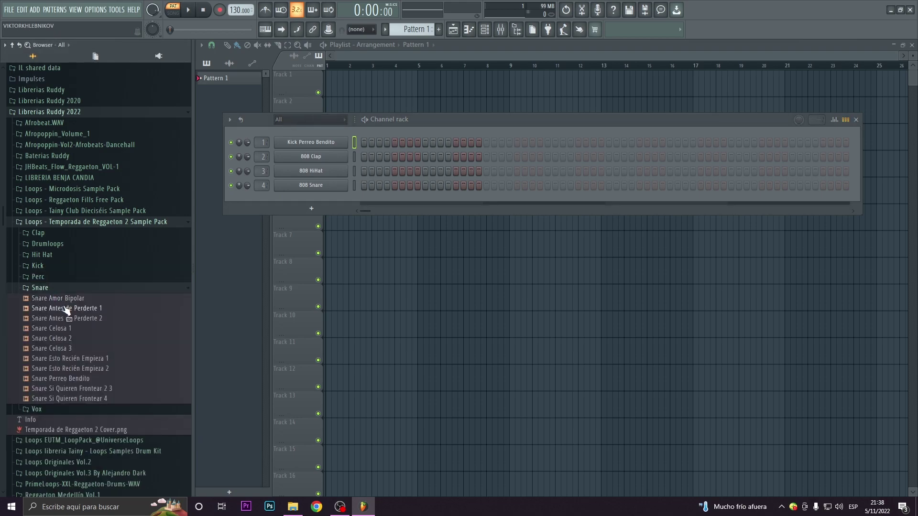
pyautogui.click(97, 370)
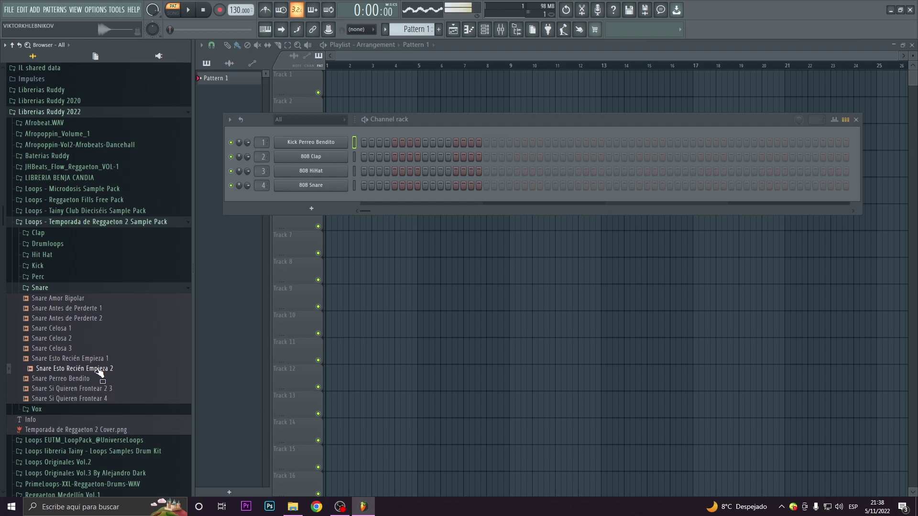
pyautogui.click(98, 380)
pyautogui.click(101, 388)
pyautogui.click(102, 399)
pyautogui.click(100, 389)
pyautogui.click(91, 379)
pyautogui.click(97, 389)
pyautogui.moveTo(96, 389); pyautogui.dragTo(319, 163)
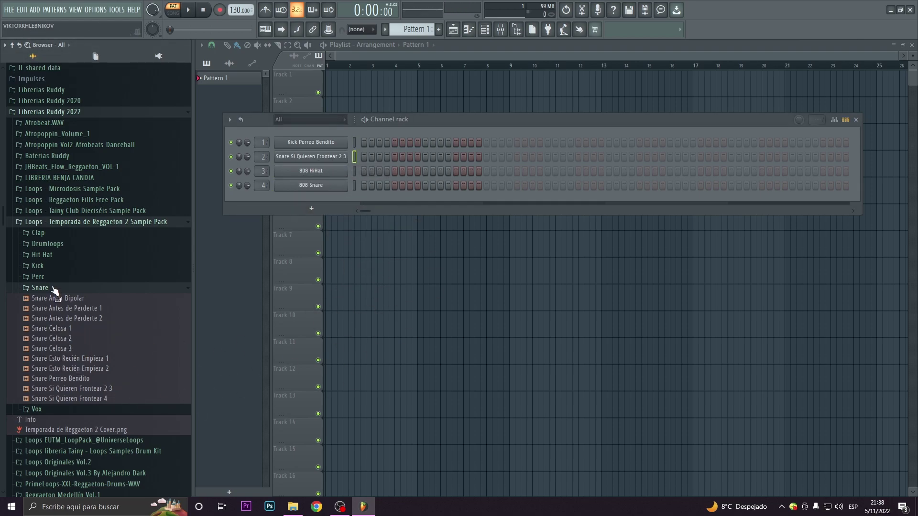
# Audition the Hit Hat folder's samples and replace the 808 HiHat in channel 3 with Hit Hat Perreo Bendito.
pyautogui.click(42, 255)
pyautogui.click(61, 266)
pyautogui.click(62, 276)
pyautogui.click(71, 286)
pyautogui.click(72, 276)
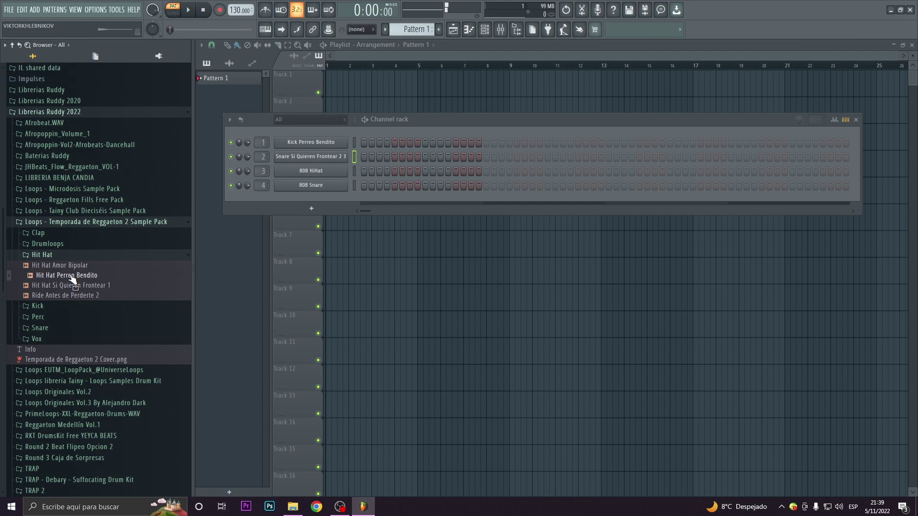
pyautogui.click(79, 296)
pyautogui.click(75, 286)
pyautogui.click(77, 277)
pyautogui.click(75, 267)
pyautogui.click(75, 276)
pyautogui.moveTo(75, 278); pyautogui.dragTo(310, 173)
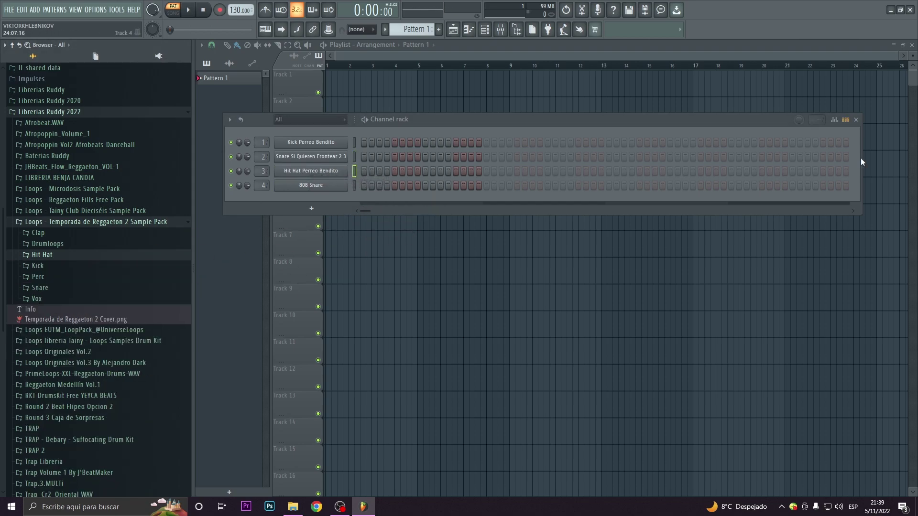
# In a channel rack narrowed to 16 steps, fill kick and hi-hat each 4 steps and place snare hits on steps 4, 7, 12 and 15.
pyautogui.moveTo(862, 158); pyautogui.dragTo(490, 187)
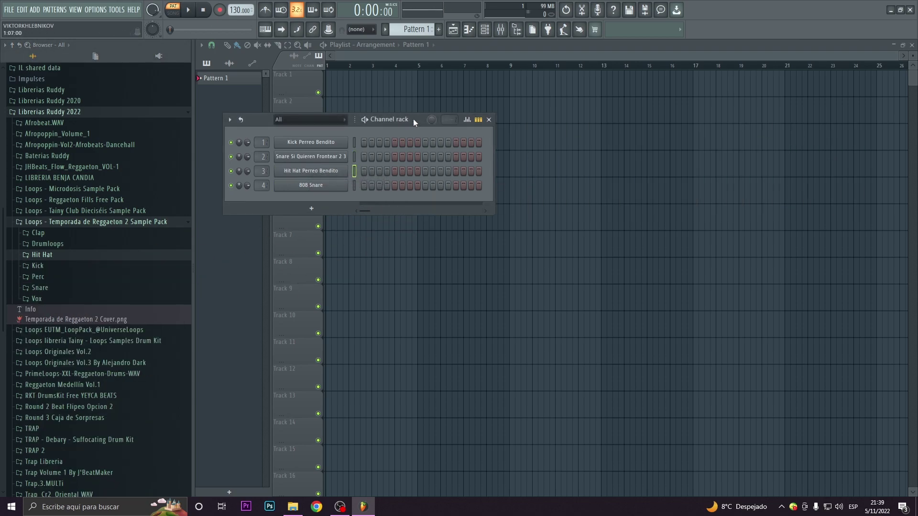
pyautogui.moveTo(413, 119); pyautogui.dragTo(562, 226)
pyautogui.rightClick(492, 248)
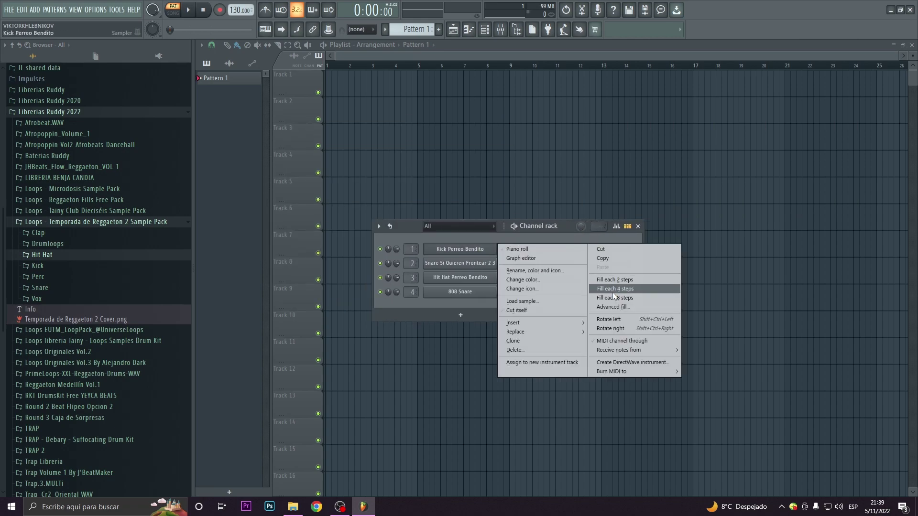
pyautogui.click(613, 288)
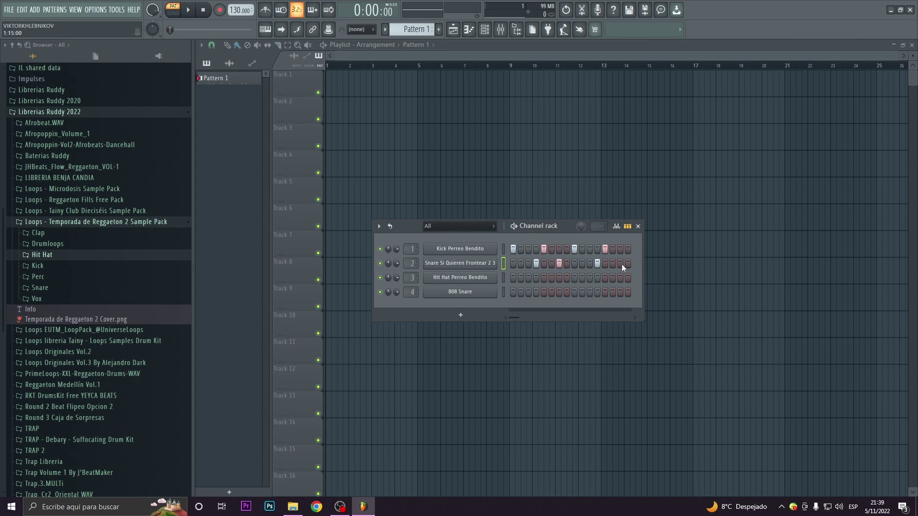
pyautogui.rightClick(491, 284)
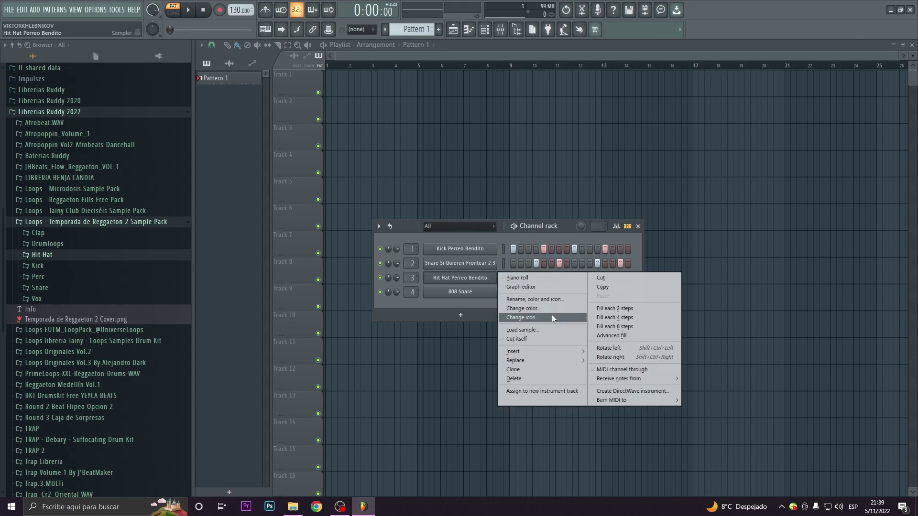
pyautogui.click(615, 319)
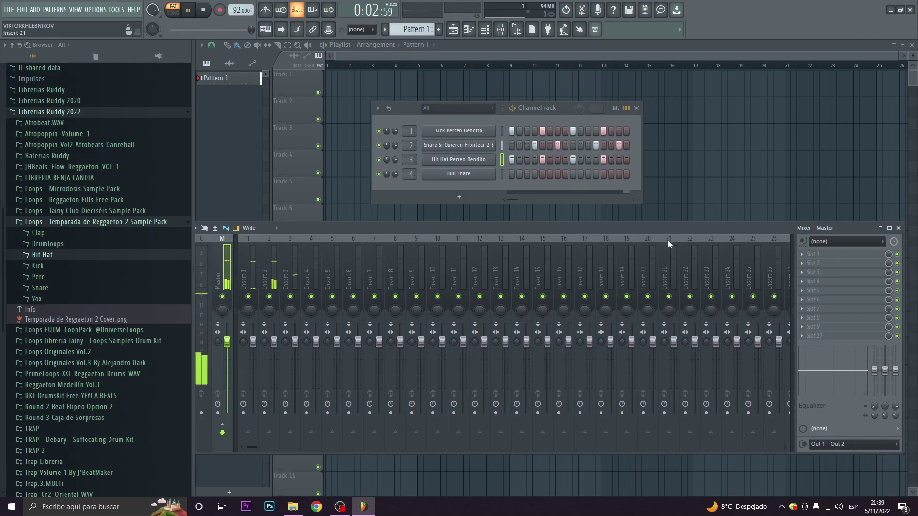
# Stop playback, raise the kick and snare channel volumes to 100%, and listen to the pattern.
pyautogui.press('space')
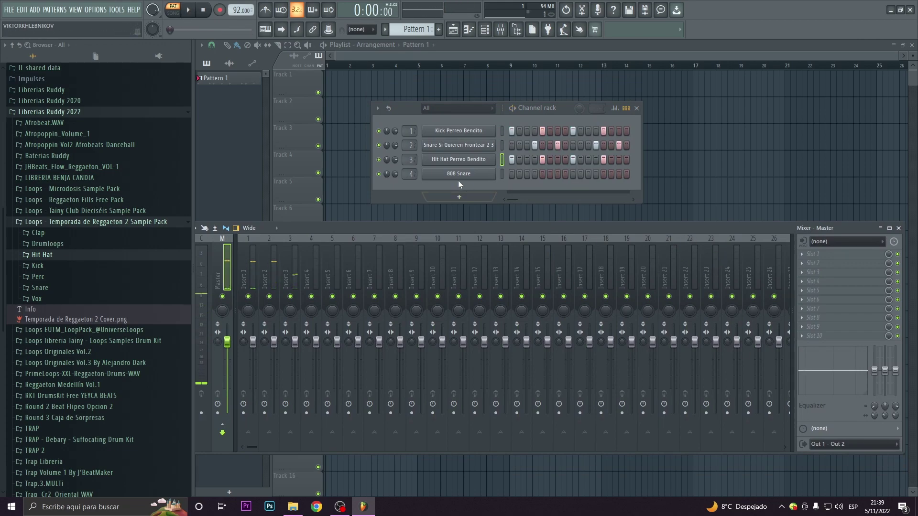
pyautogui.moveTo(394, 131); pyautogui.dragTo(395, 113)
pyautogui.moveTo(395, 146); pyautogui.dragTo(396, 126)
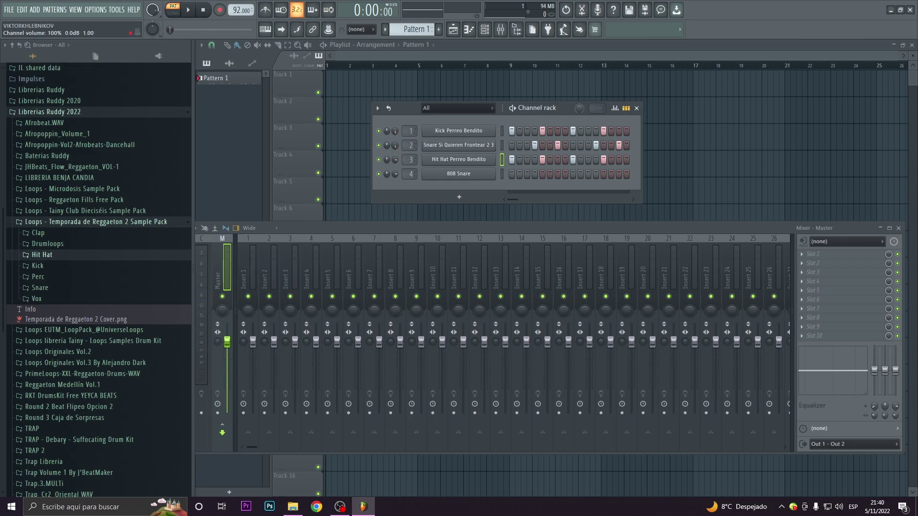
pyautogui.press('space')
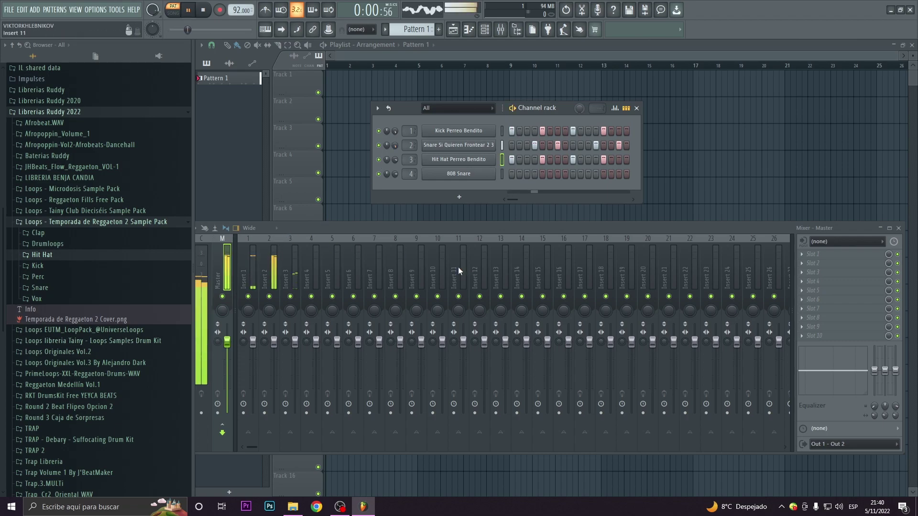
pyautogui.press('space')
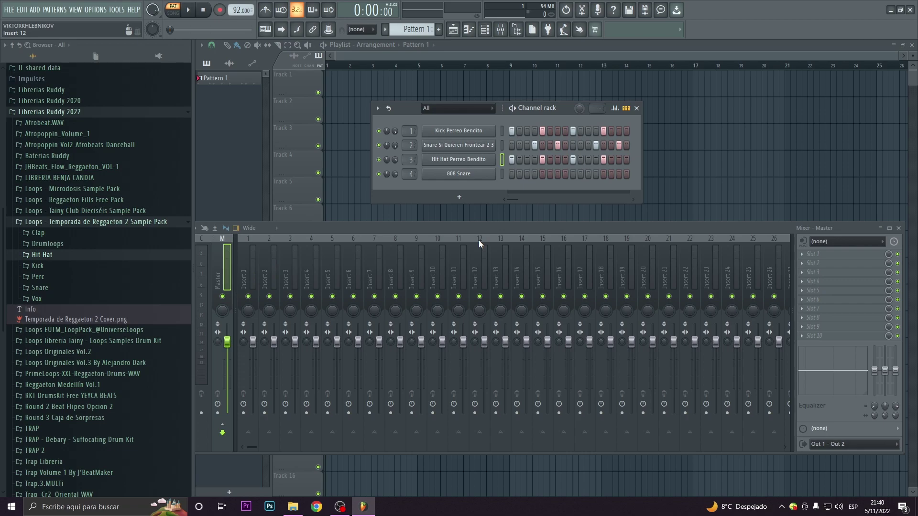
# Select all four channels and route them to consecutive mixer tracks starting from Insert 1.
pyautogui.click(503, 131)
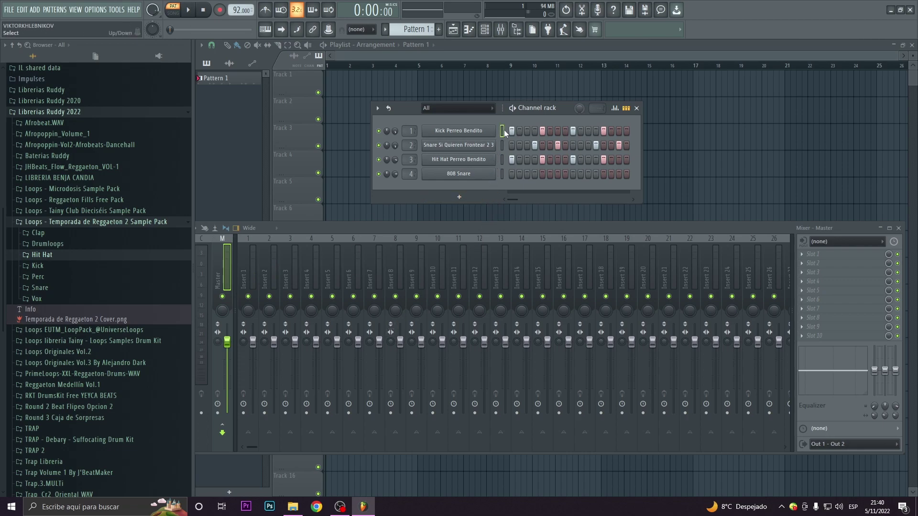
pyautogui.rightClick(249, 268)
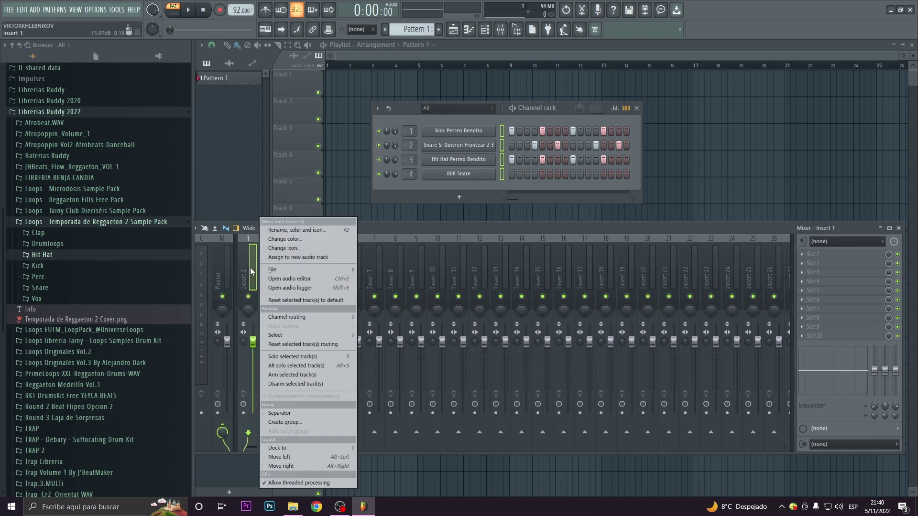
pyautogui.moveTo(331, 317)
pyautogui.click(399, 333)
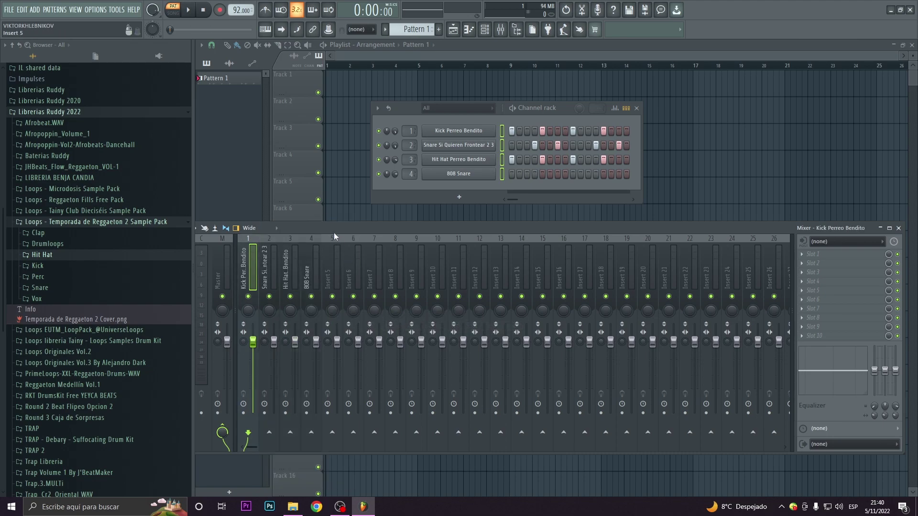
# Play the pattern to check the mixer routing and solo the kick's mixer track.
pyautogui.press('space')
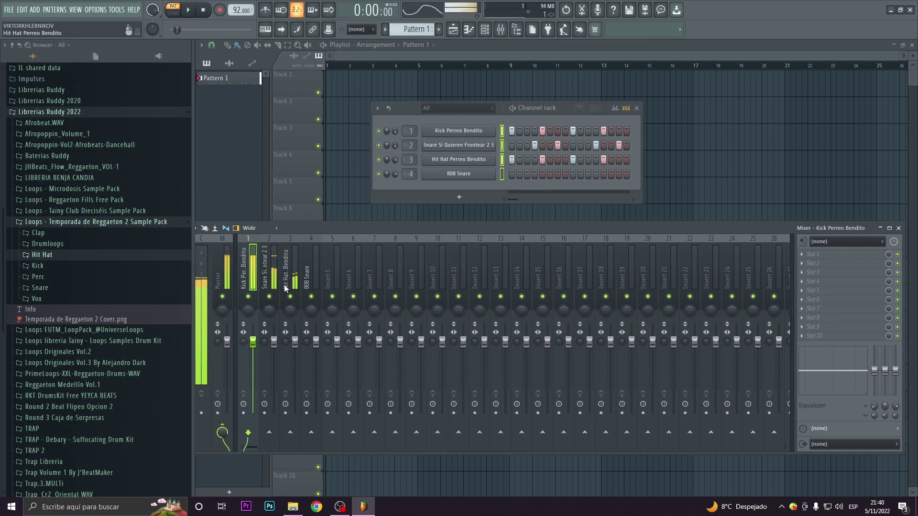
pyautogui.press('space')
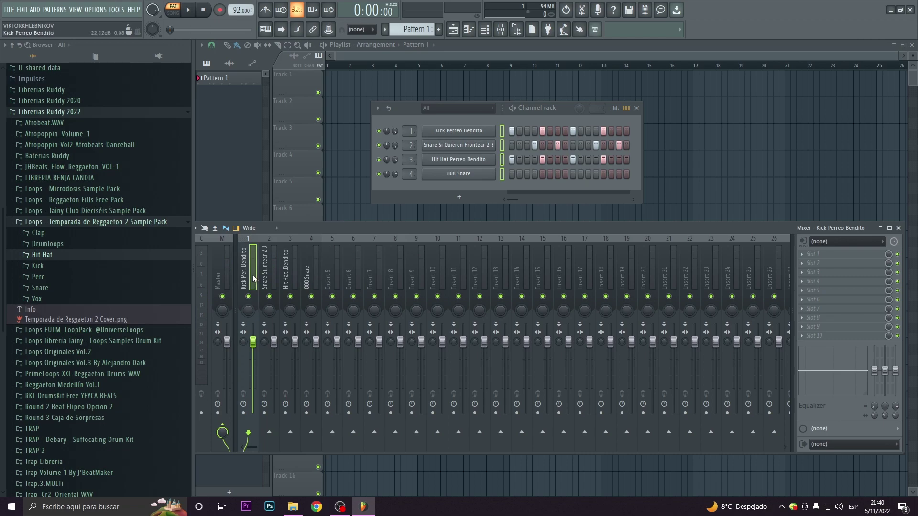
pyautogui.press('space')
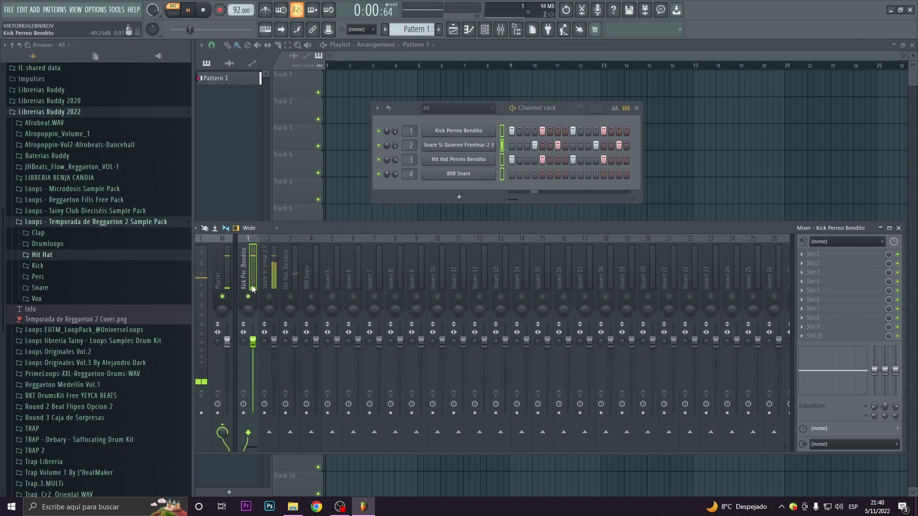
pyautogui.press('space')
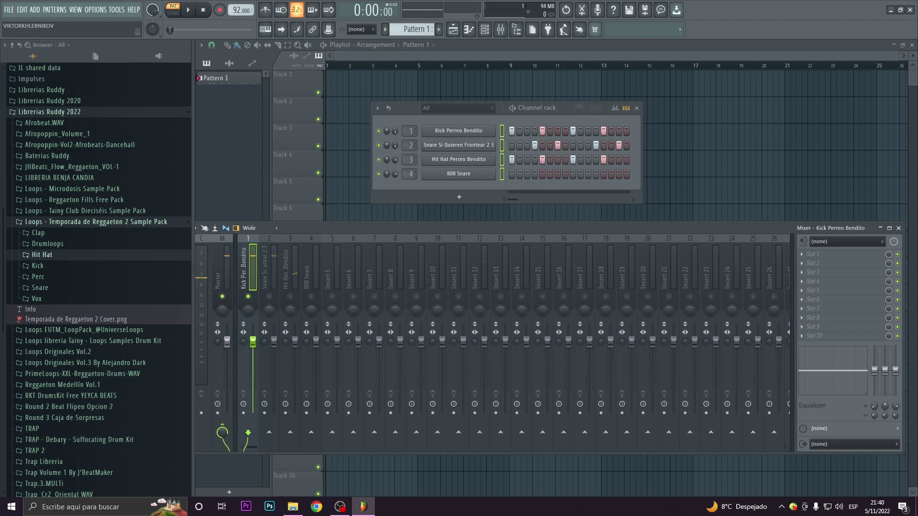
# Load Fruity Parametric EQ 2 in the kick track's first effect slot and apply the 20Hz + 18kHz cut preset.
pyautogui.click(823, 260)
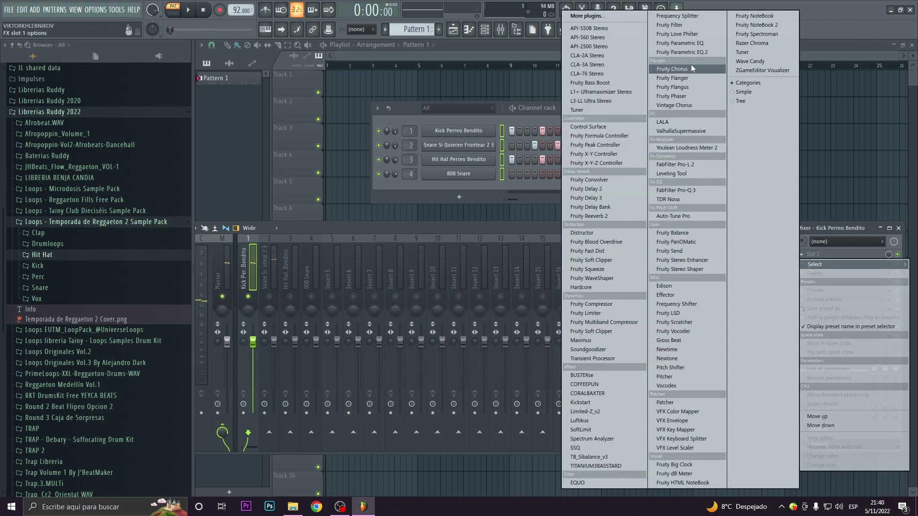
pyautogui.click(702, 53)
pyautogui.click(535, 141)
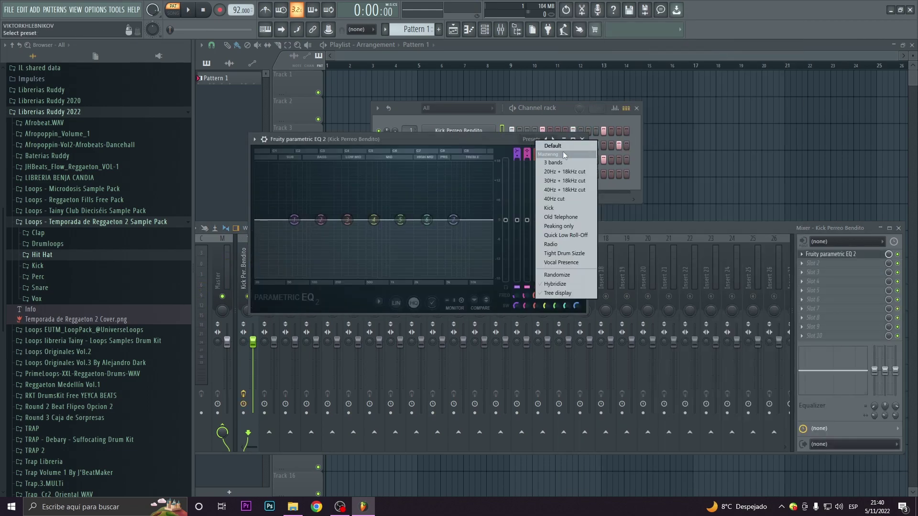
pyautogui.click(567, 172)
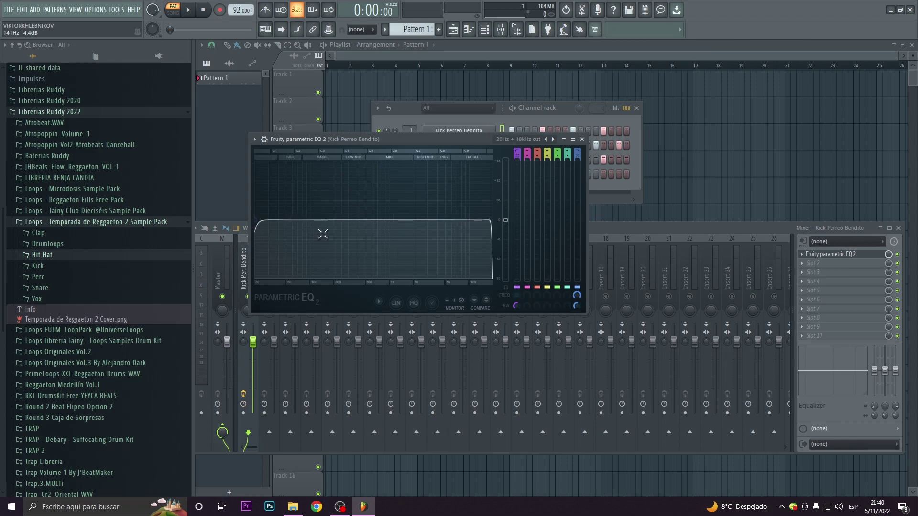
# Set the kick EQ's low-pass band to about 5 kHz and its high-pass band to about 23 Hz while auditioning the kick.
pyautogui.press('space')
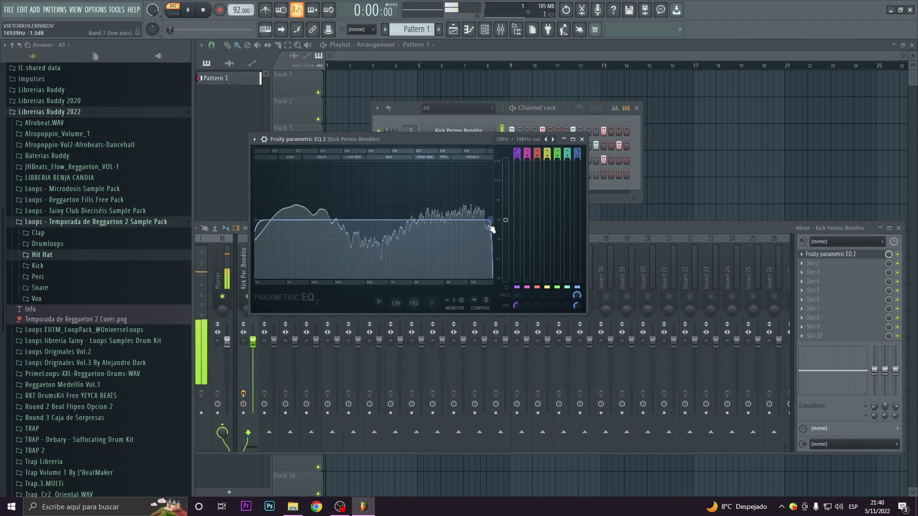
pyautogui.moveTo(490, 225); pyautogui.dragTo(448, 222)
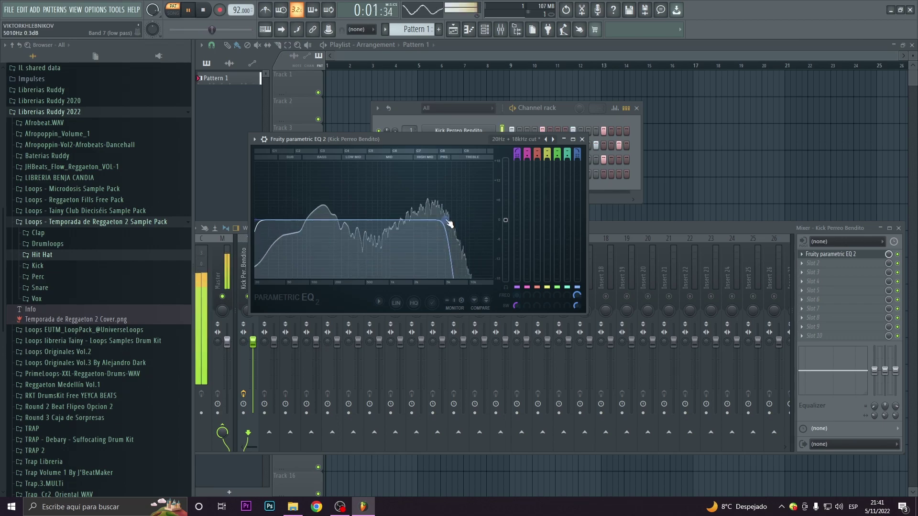
pyautogui.press('space')
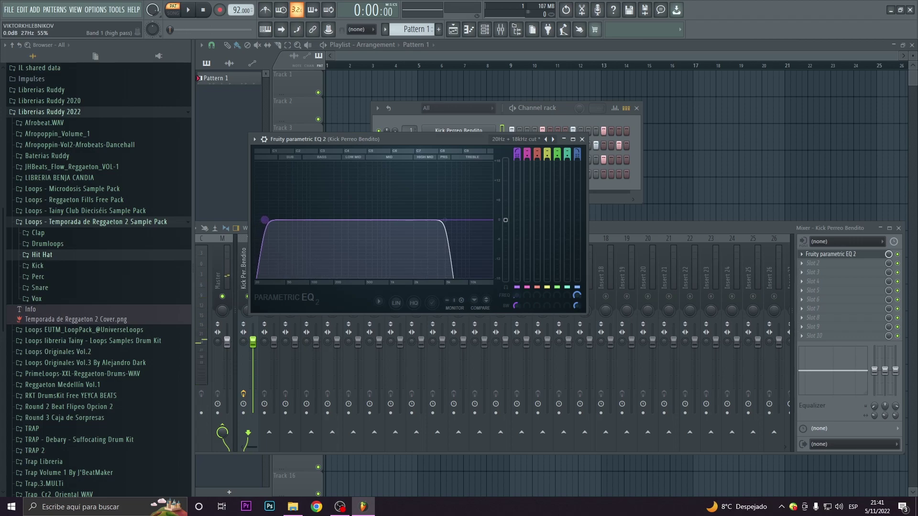
pyautogui.moveTo(264, 220); pyautogui.dragTo(260, 220)
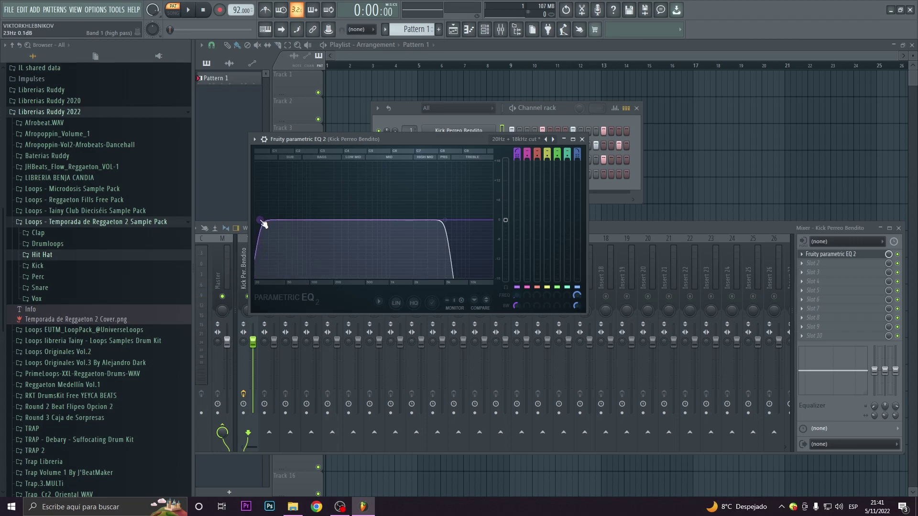
pyautogui.press('space')
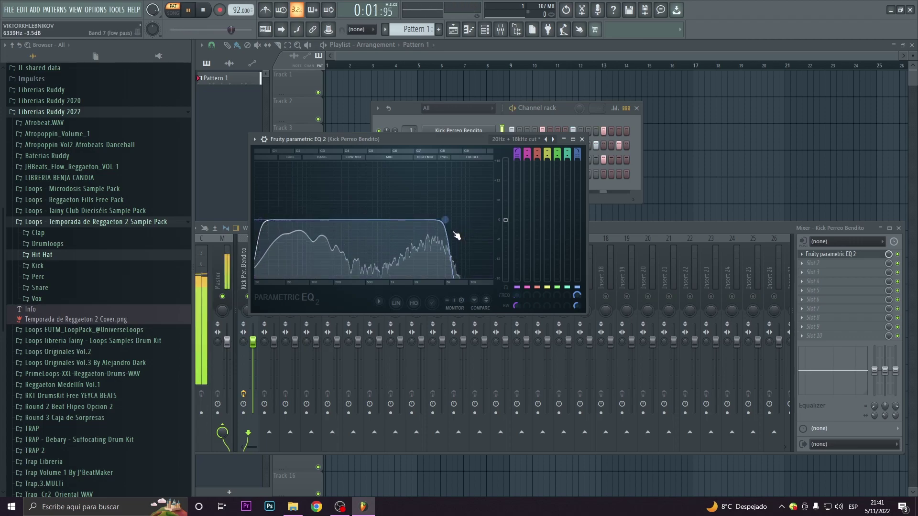
pyautogui.press('space')
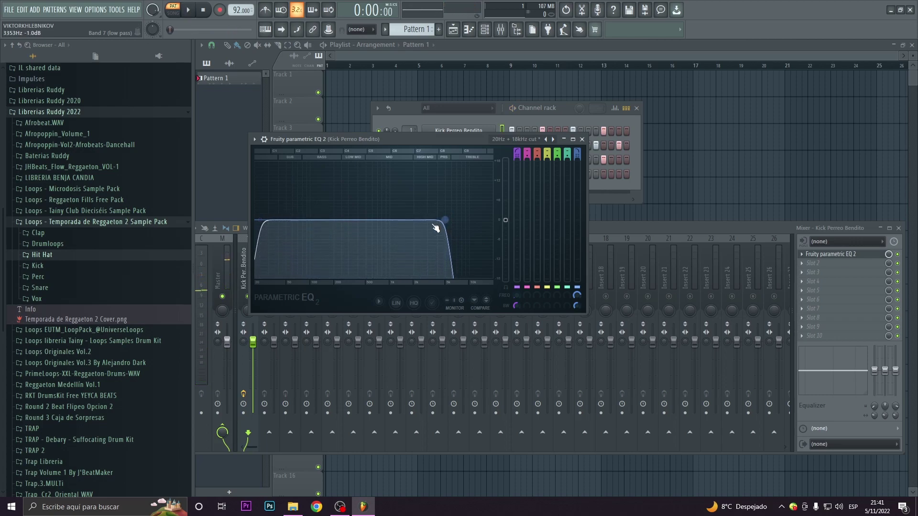
# Move the channel rack farther aside and bring the mixer in front of the kick's EQ window.
pyautogui.moveTo(550, 110); pyautogui.dragTo(598, 106)
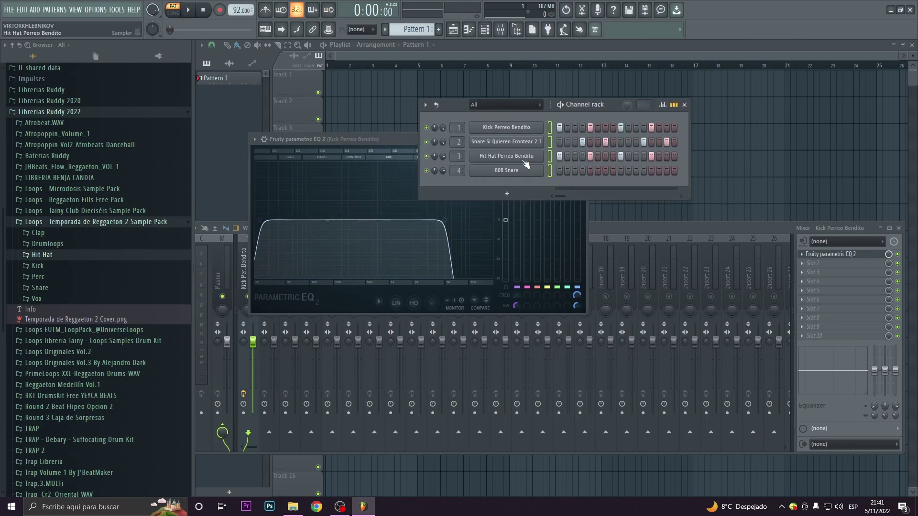
pyautogui.click(633, 232)
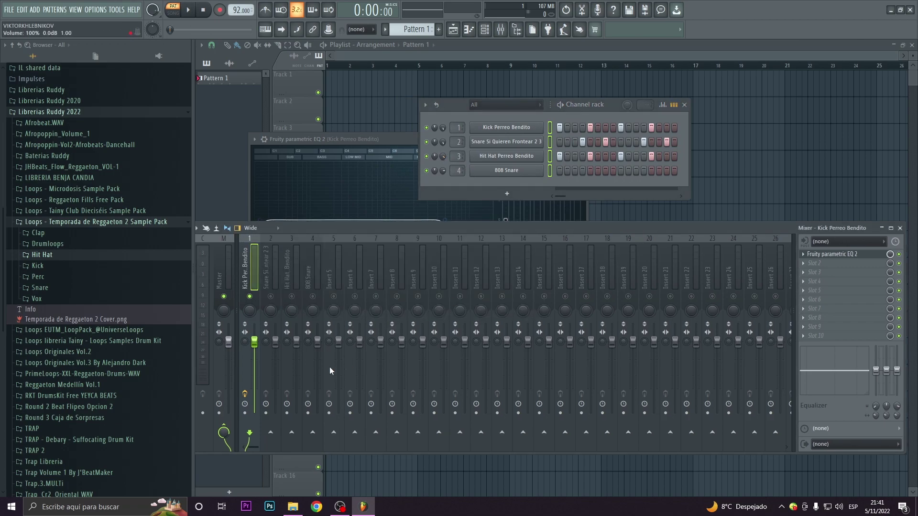
# Unmute the hi-hat's mixer track and play the pattern to hear it together with the kick.
pyautogui.click(293, 297)
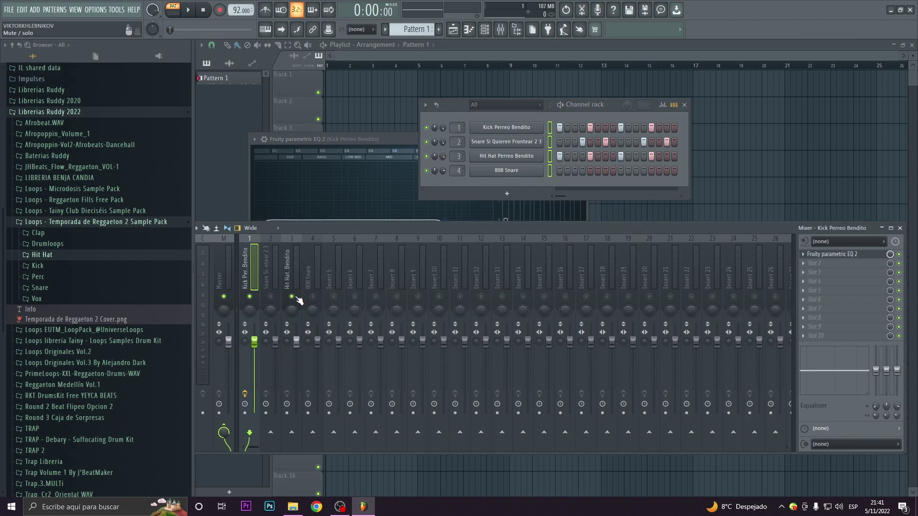
pyautogui.press('space')
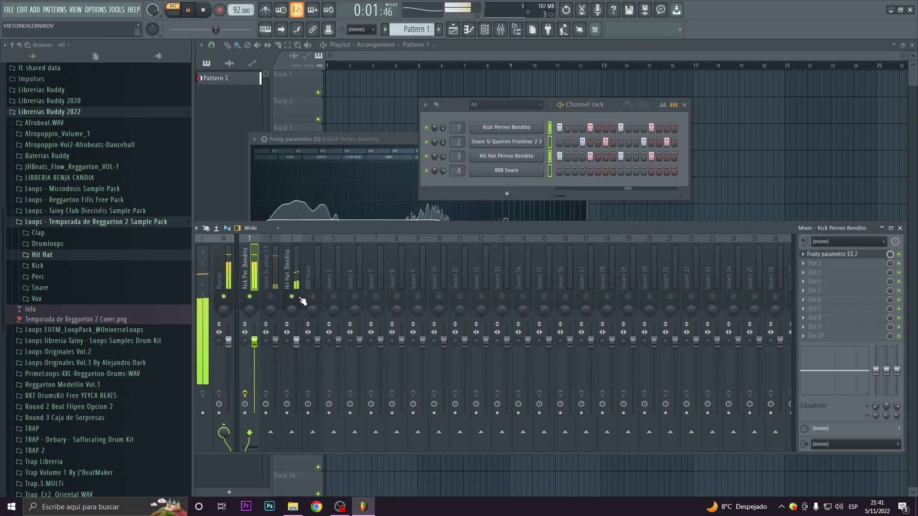
pyautogui.press('space')
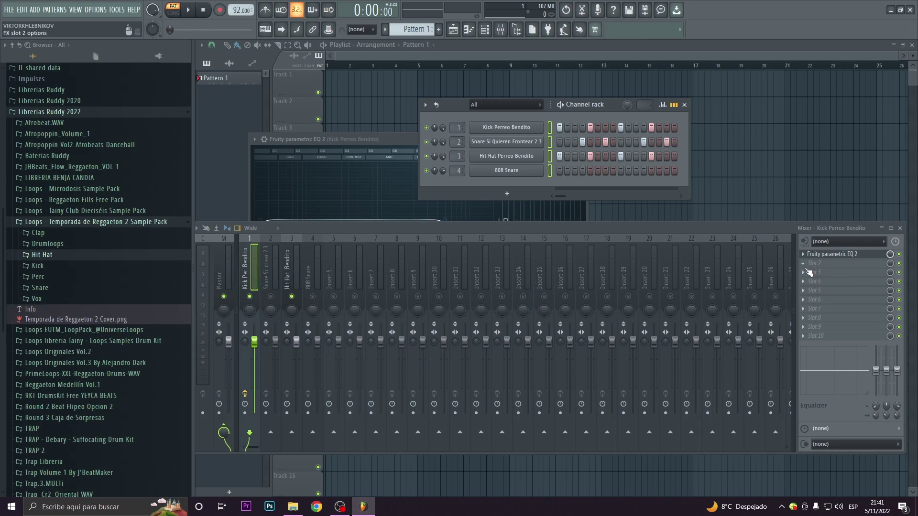
# Load API-550B Stereo in the kick track's second effect slot and move its window aside.
pyautogui.click(807, 267)
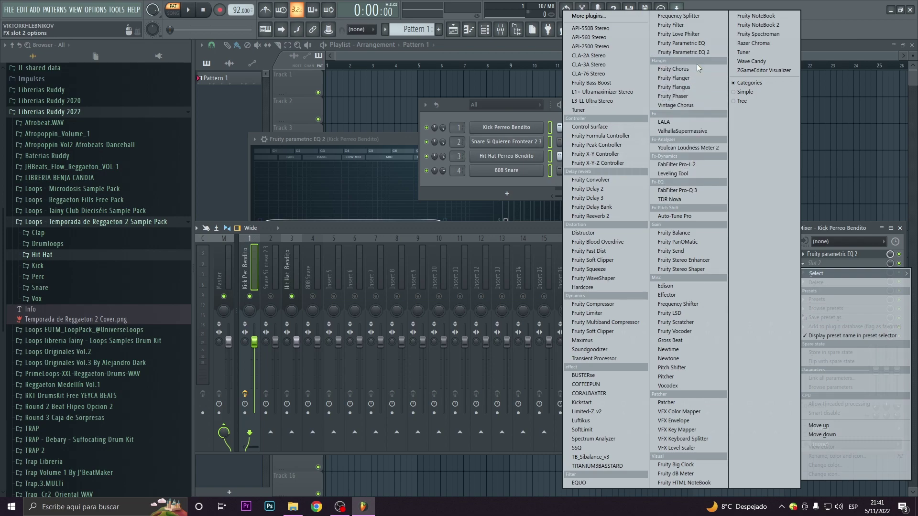
pyautogui.click(599, 30)
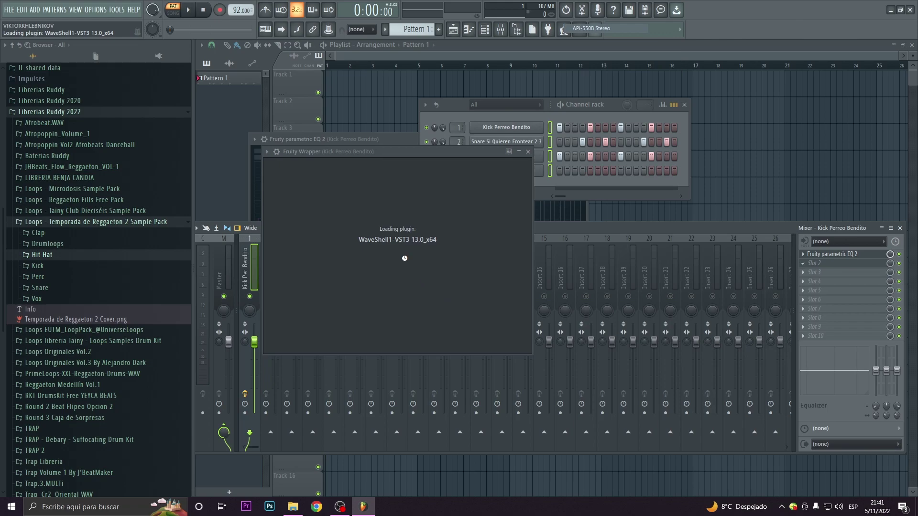
pyautogui.moveTo(363, 150); pyautogui.dragTo(481, 141)
pyautogui.click(397, 356)
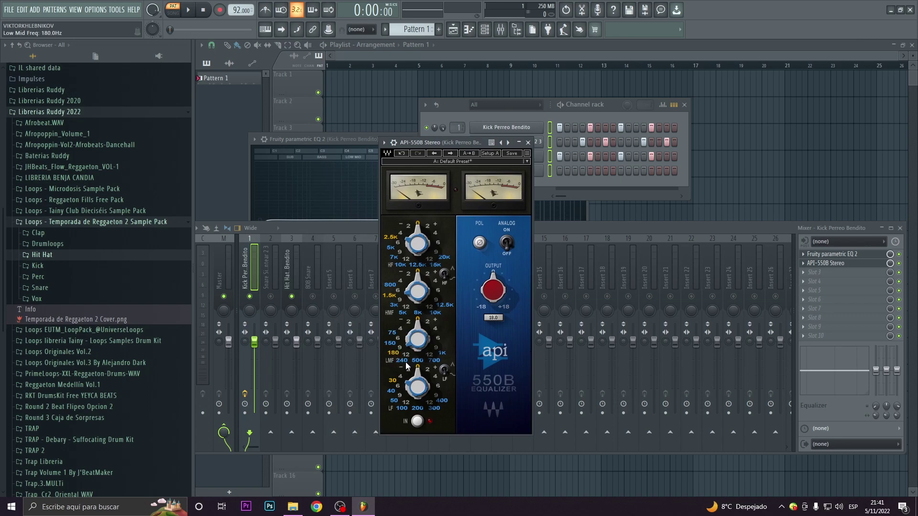
# Set the API-550B's low-mid gain to +4 dB and try a +2 dB low-frequency boost while auditioning the kick.
pyautogui.moveTo(417, 338); pyautogui.dragTo(417, 328)
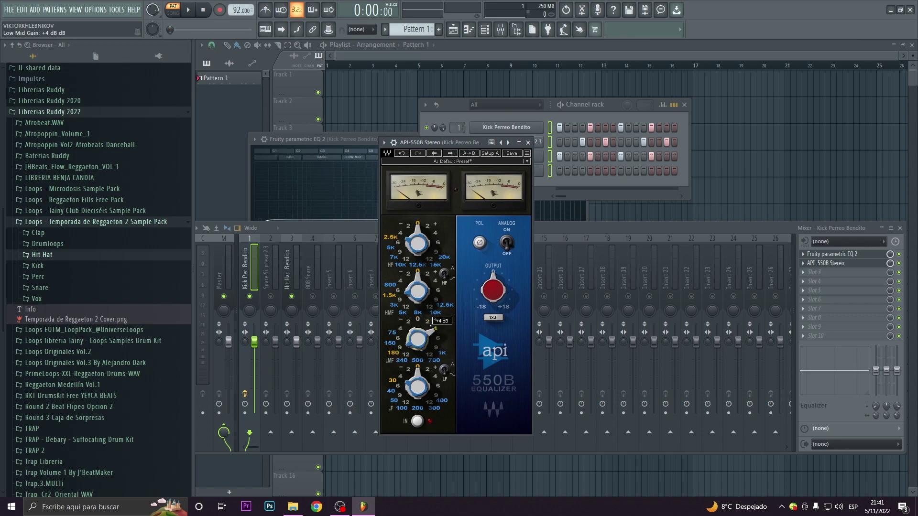
pyautogui.press('space')
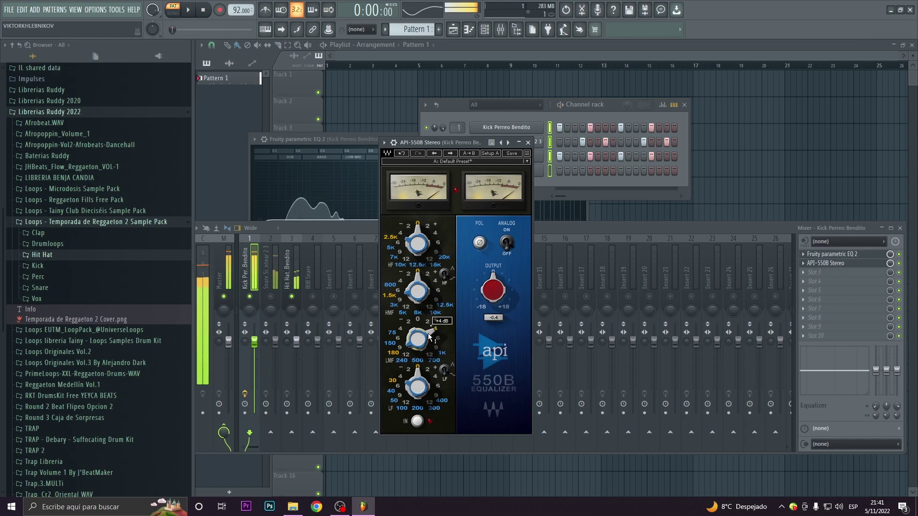
pyautogui.press('space')
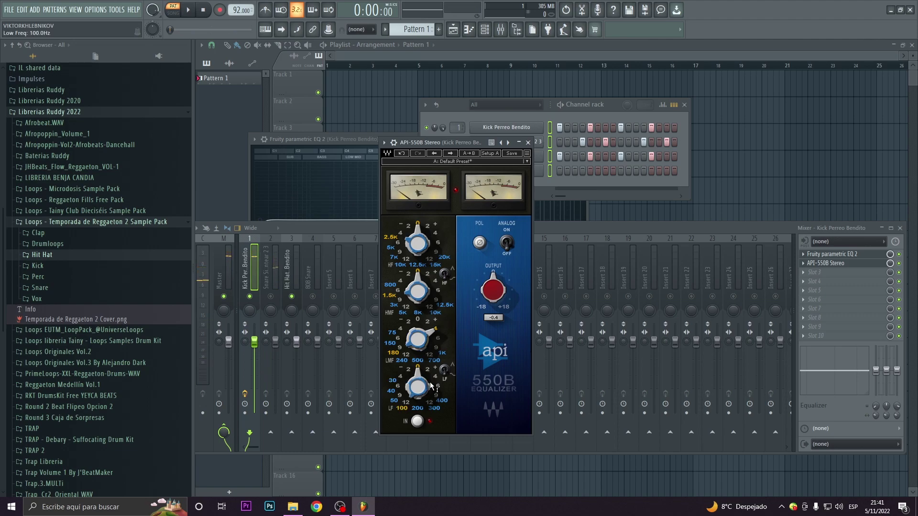
pyautogui.scroll(2, 435, 387)
pyautogui.press('space')
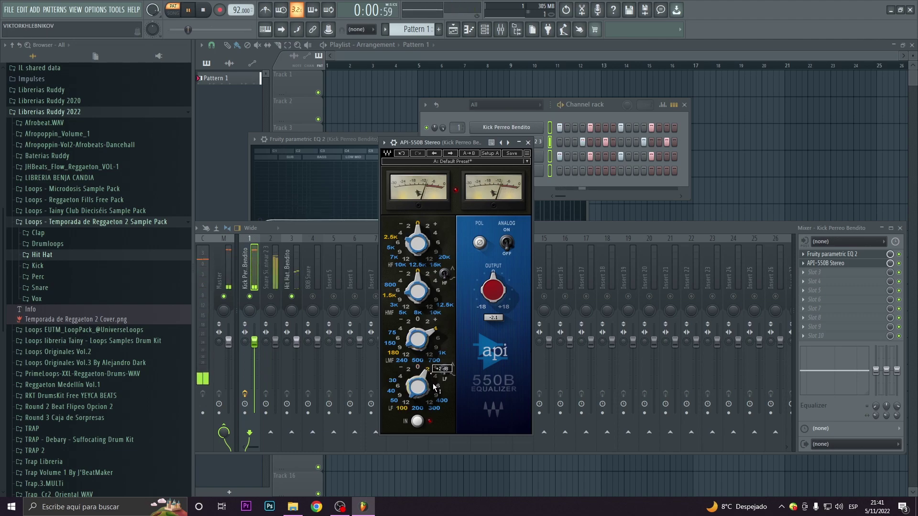
pyautogui.scroll(-2, 434, 387)
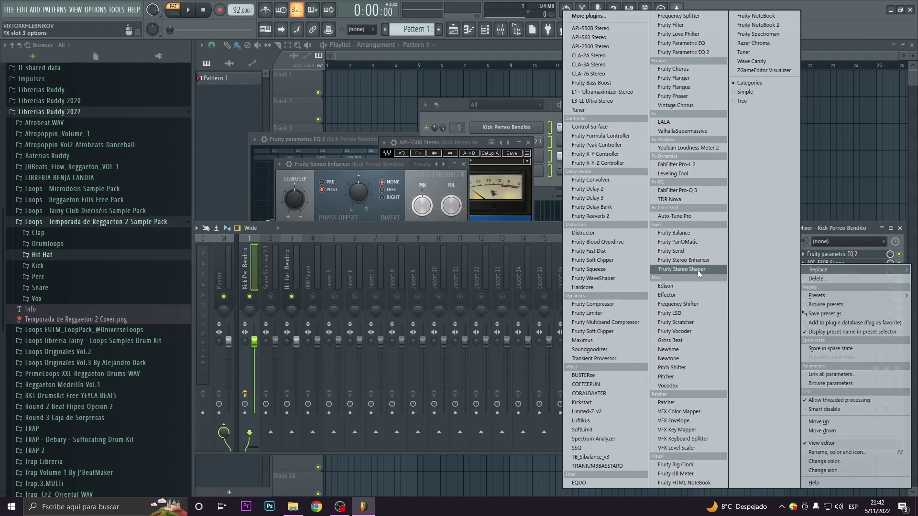
# Put Fruity Stereo Shaper in the kick track's third slot, raise both cross-channel sliders to match the other two, and audition the result.
pyautogui.click(698, 271)
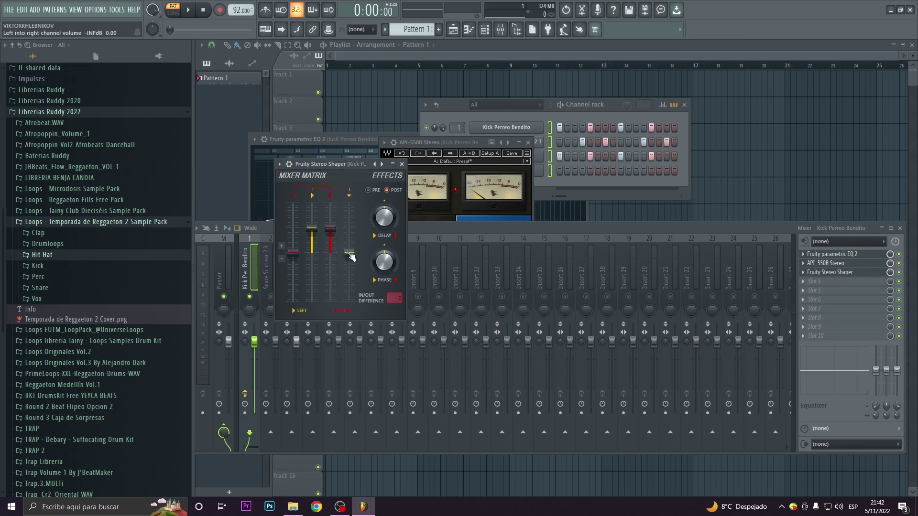
pyautogui.moveTo(351, 257); pyautogui.dragTo(349, 239)
pyautogui.moveTo(292, 252); pyautogui.dragTo(292, 244)
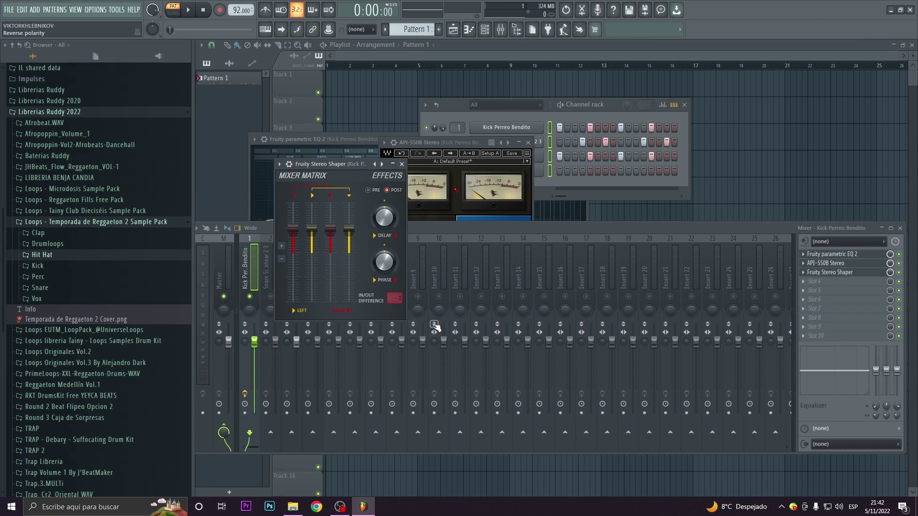
pyautogui.press('space')
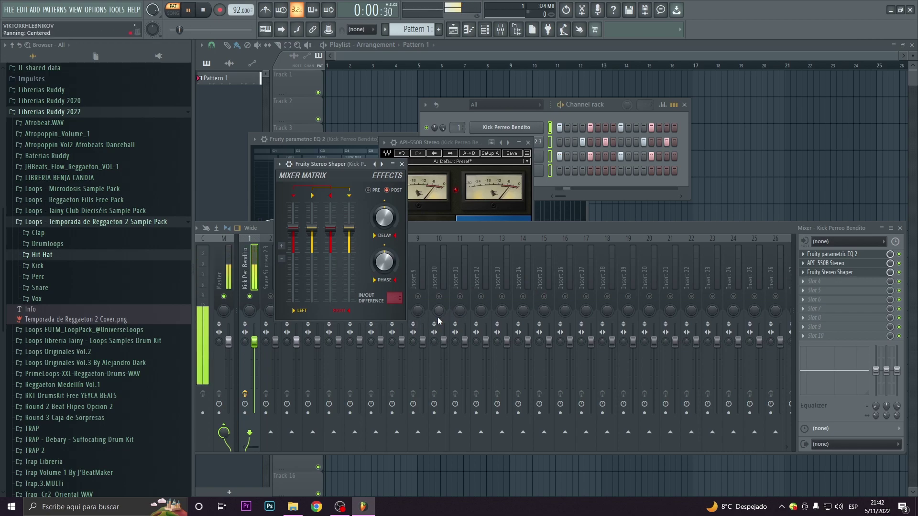
pyautogui.press('space')
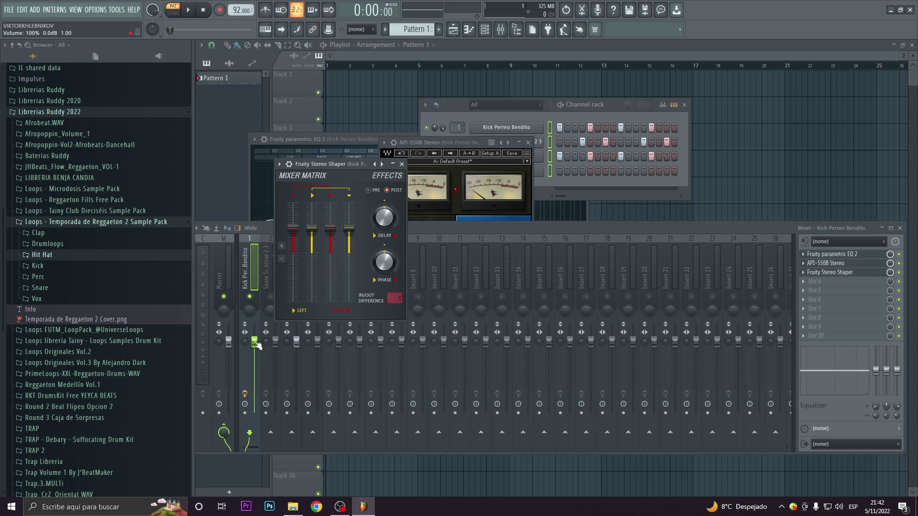
# Lower the kick's mixer track volume to slightly above 62% while auditioning the pattern.
pyautogui.click(255, 342)
pyautogui.press('space')
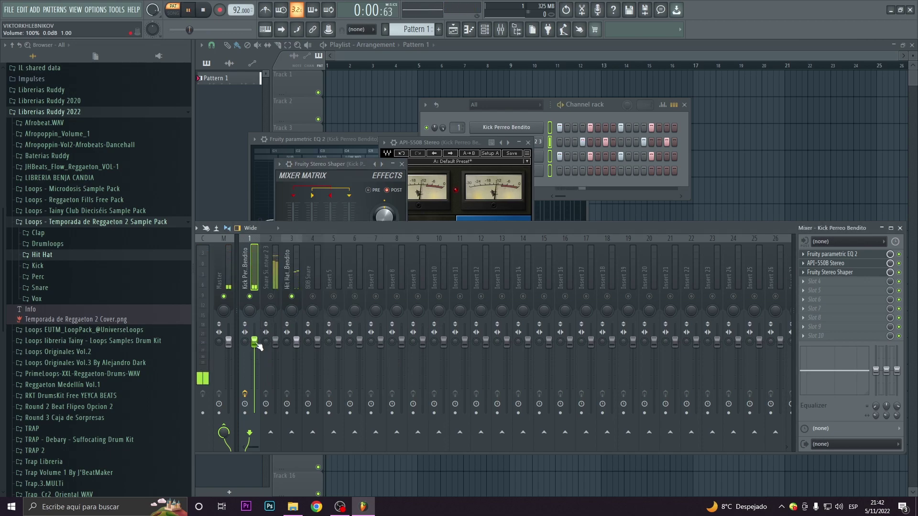
pyautogui.moveTo(257, 345); pyautogui.dragTo(258, 366)
pyautogui.press('space')
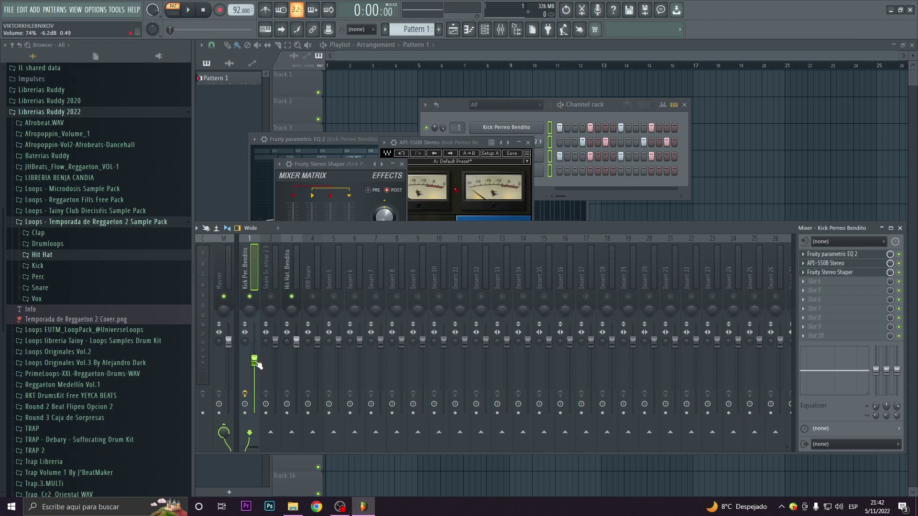
pyautogui.moveTo(254, 362); pyautogui.dragTo(257, 373)
pyautogui.press('space')
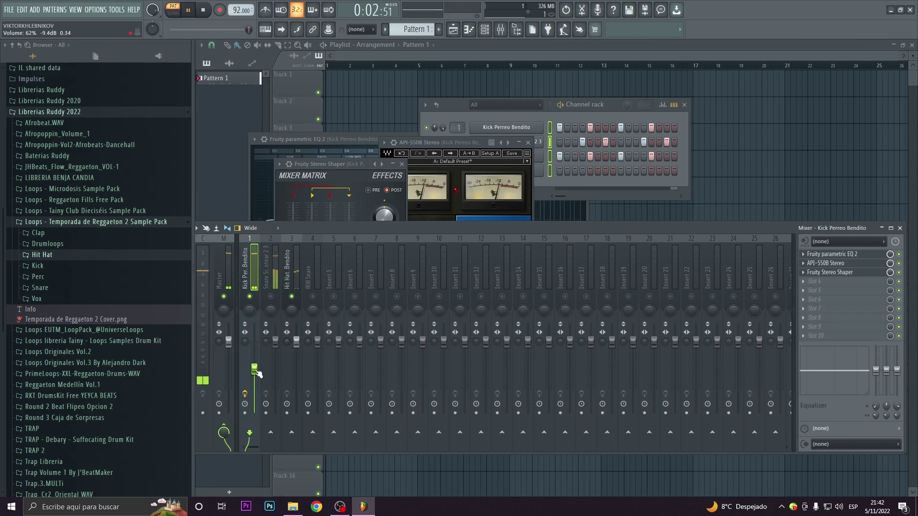
pyautogui.moveTo(259, 372); pyautogui.dragTo(258, 368)
pyautogui.press('space')
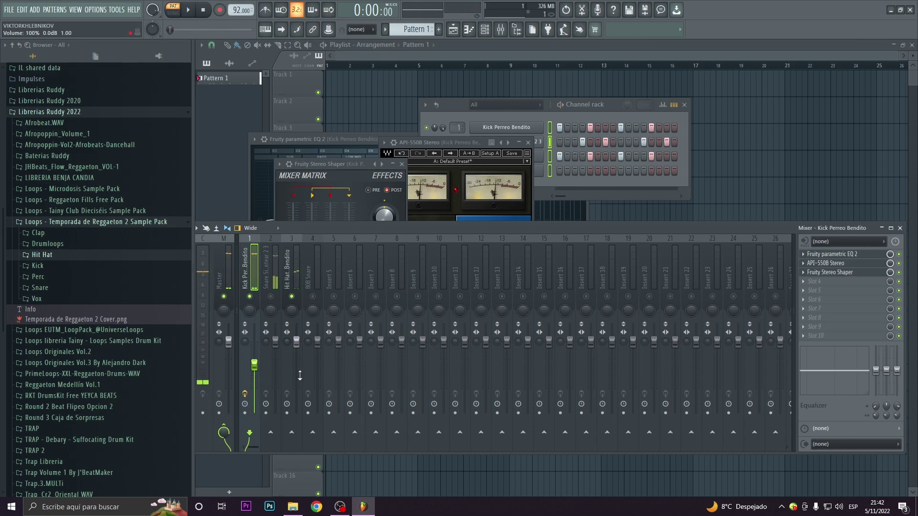
# Load CLA-3A Stereo in the kick track's fourth slot and set its peak reduction to about 4.30 while listening.
pyautogui.click(801, 281)
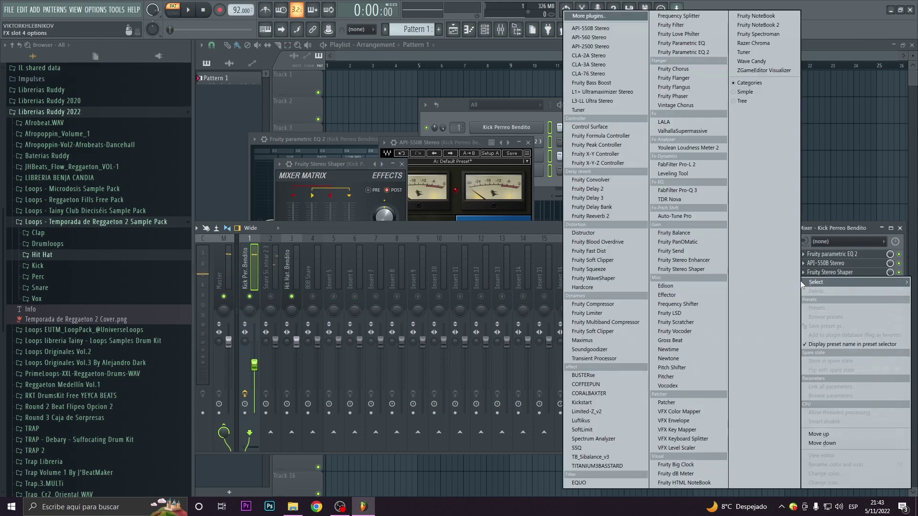
pyautogui.click(604, 65)
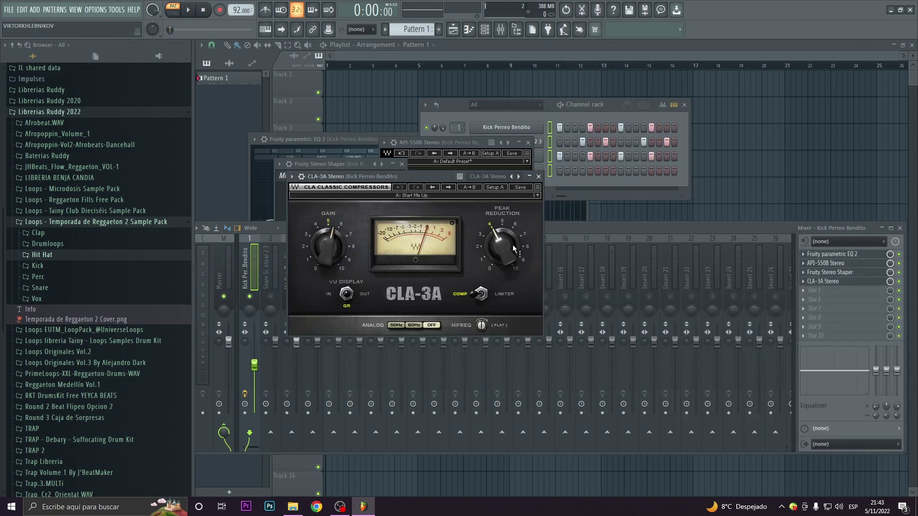
pyautogui.moveTo(496, 252); pyautogui.dragTo(496, 253)
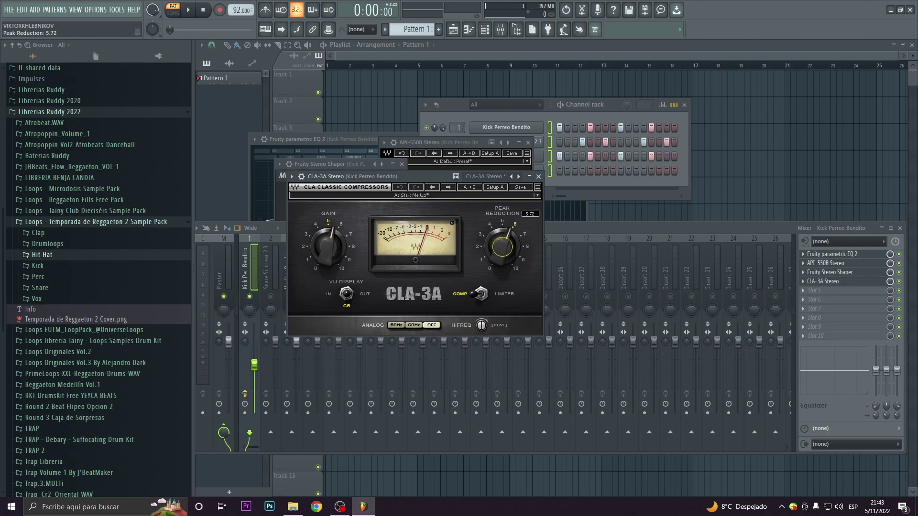
pyautogui.press('space')
pyautogui.press('space')
pyautogui.moveTo(505, 246); pyautogui.dragTo(502, 250)
pyautogui.press('space')
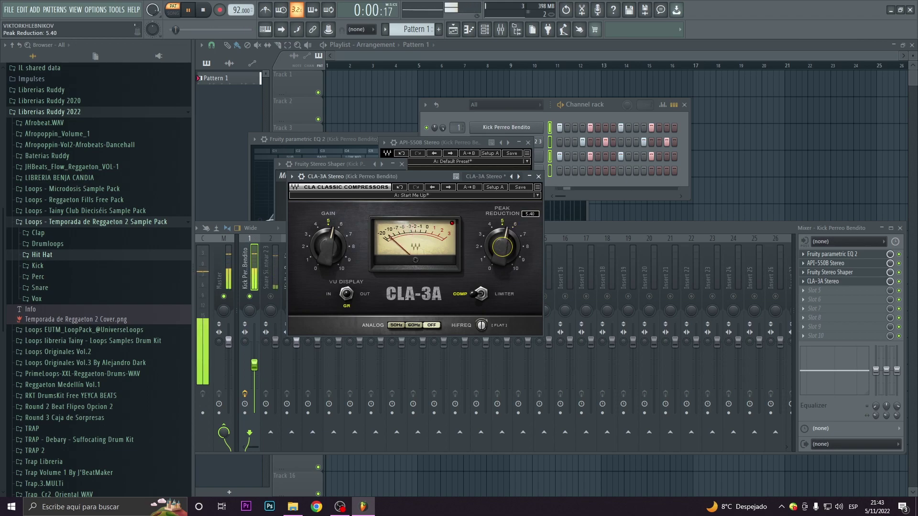
pyautogui.moveTo(502, 246); pyautogui.dragTo(502, 250)
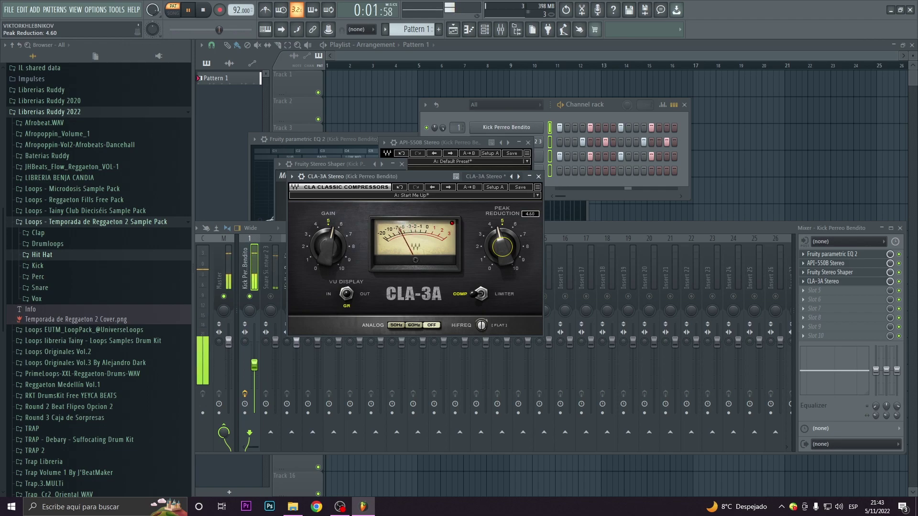
pyautogui.moveTo(504, 242); pyautogui.dragTo(504, 245)
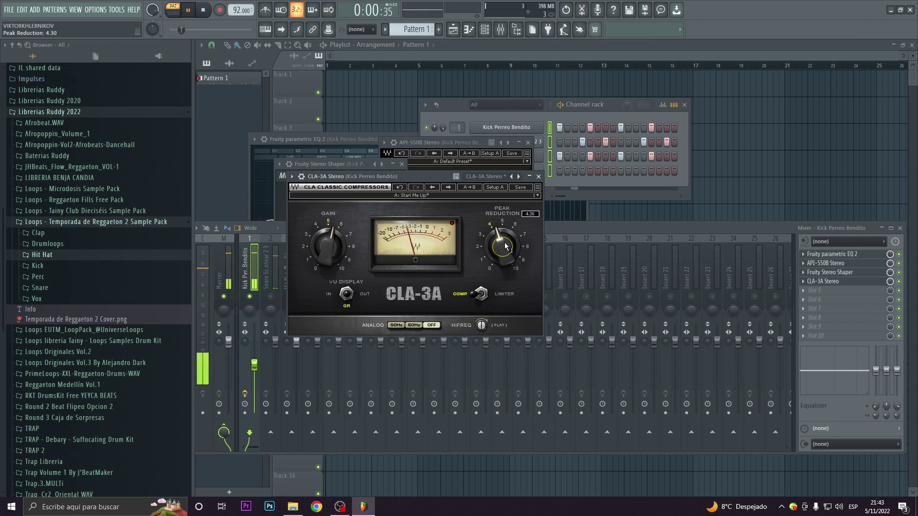
pyautogui.press('space')
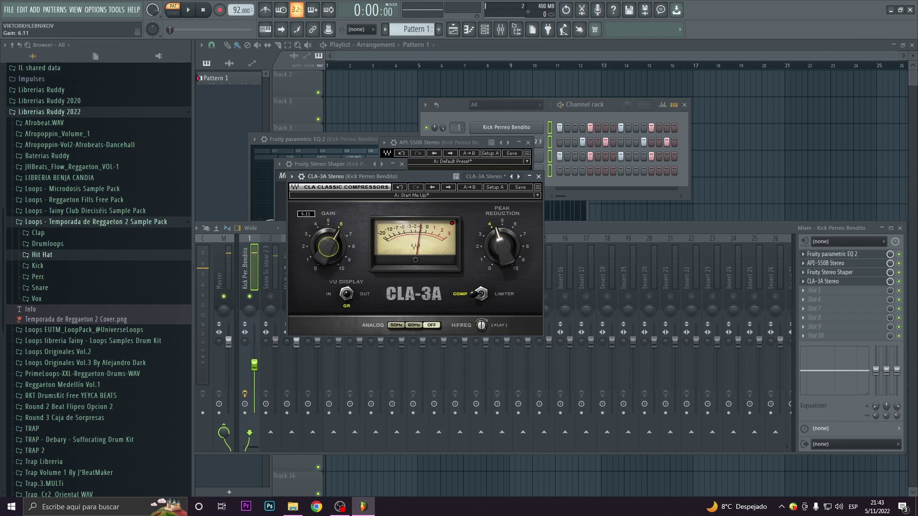
# Set the CLA-3A's gain to about 5.95 and its analog mode to 60Hz, auditioning the kick after each change.
pyautogui.moveTo(333, 249); pyautogui.dragTo(333, 251)
pyautogui.press('space')
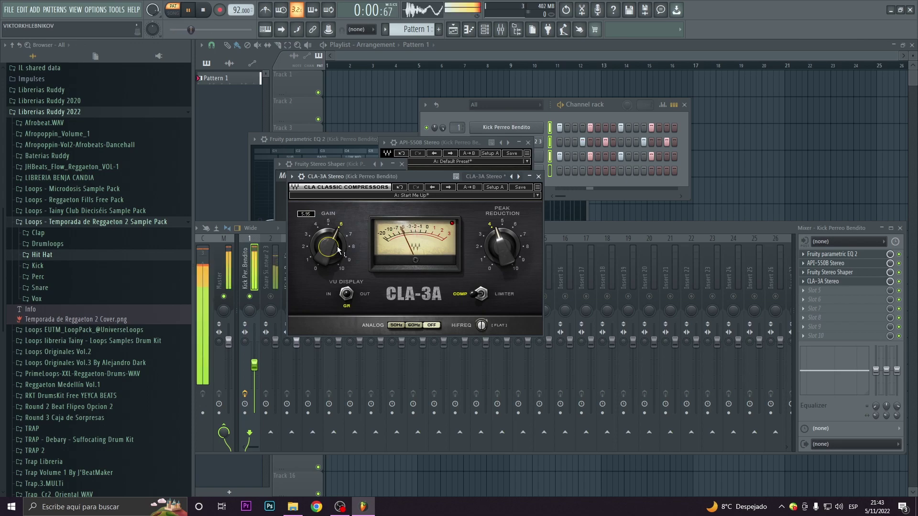
pyautogui.press('space')
pyautogui.click(414, 325)
pyautogui.press('space')
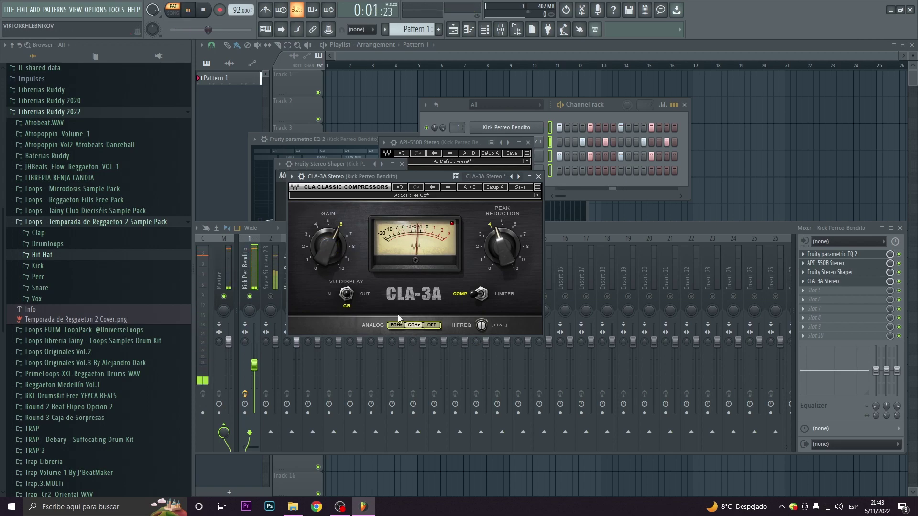
pyautogui.press('space')
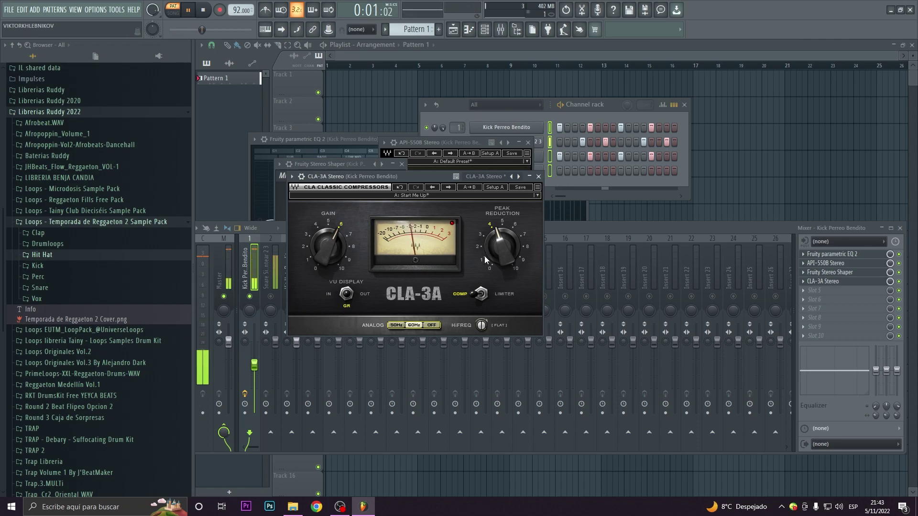
# Try the CLA-3A's peak reduction at 4.70 and bring it down to about 4 during playback.
pyautogui.press('space')
pyautogui.moveTo(498, 241); pyautogui.dragTo(498, 243)
pyautogui.press('space')
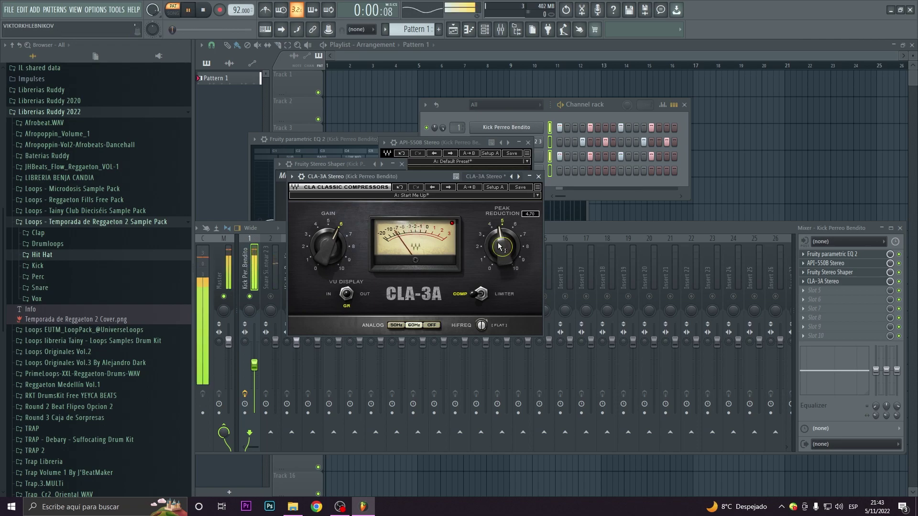
pyautogui.moveTo(498, 242); pyautogui.dragTo(498, 253)
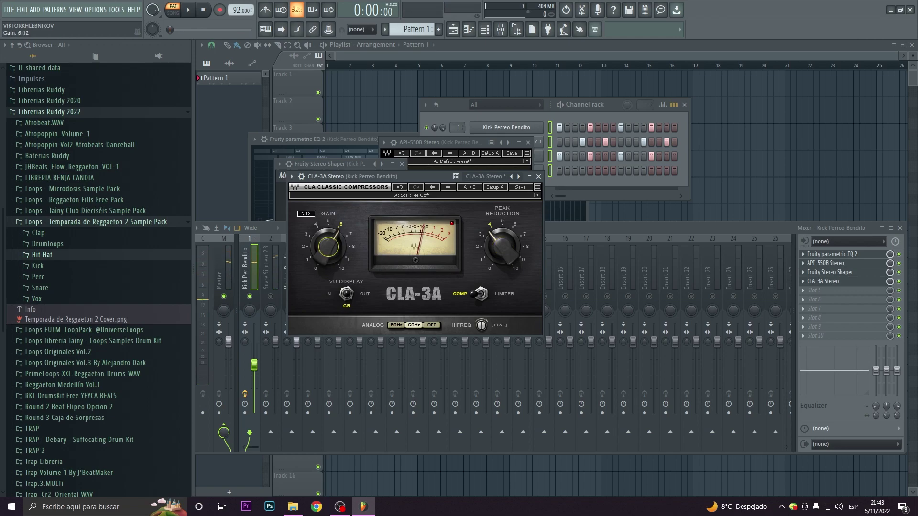
# Set the CLA-3A's gain to about 5.57 while the pattern plays.
pyautogui.press('space')
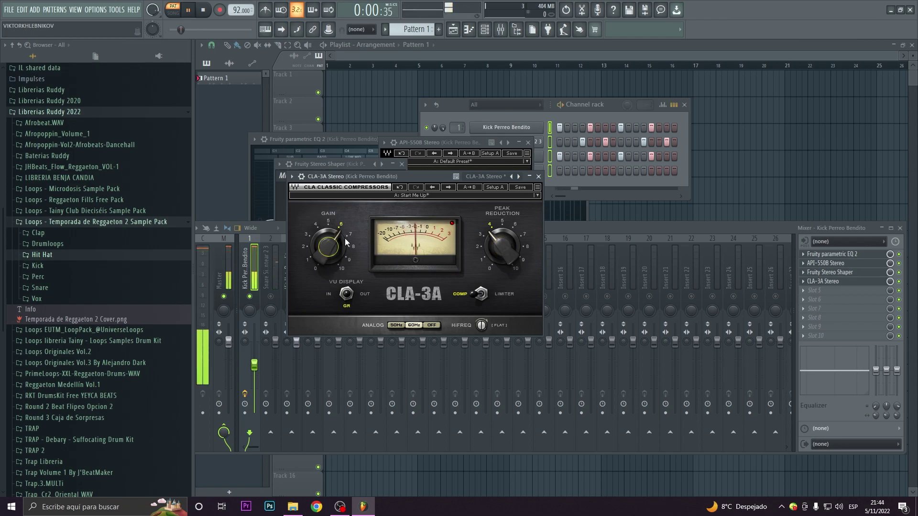
pyautogui.moveTo(345, 238); pyautogui.dragTo(345, 244)
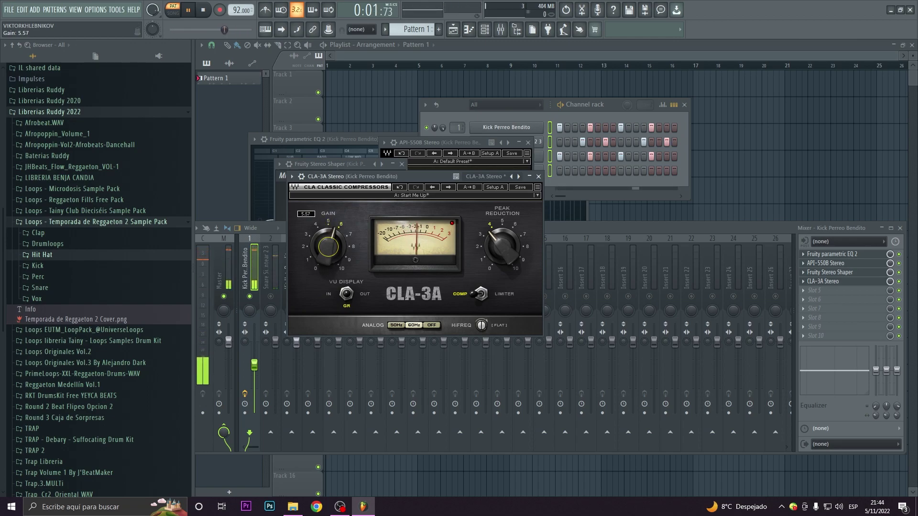
pyautogui.press('space')
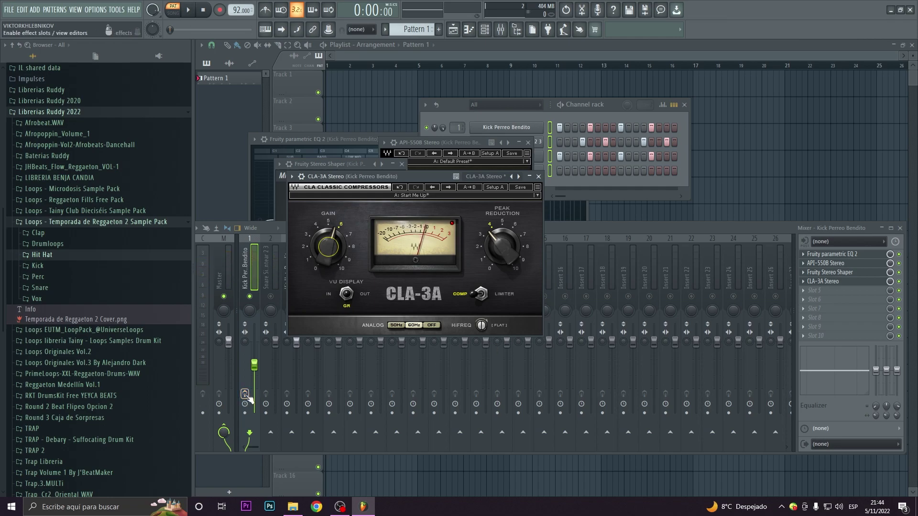
# Play the pattern to compare the kick with its effects bypassed and enabled.
pyautogui.press('space')
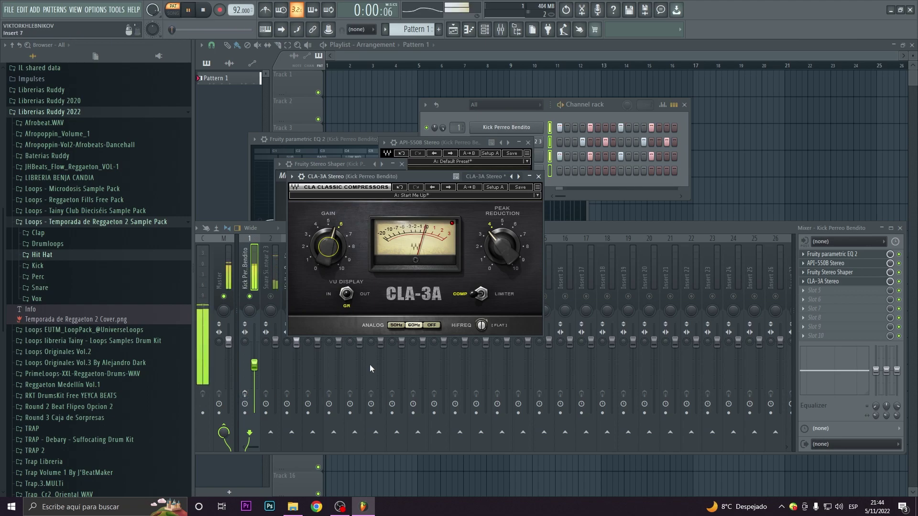
pyautogui.press('space')
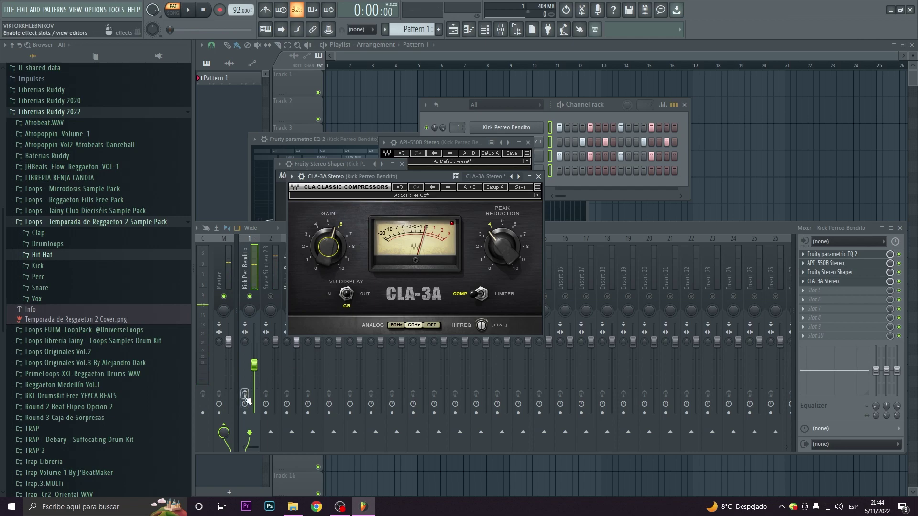
pyautogui.press('space')
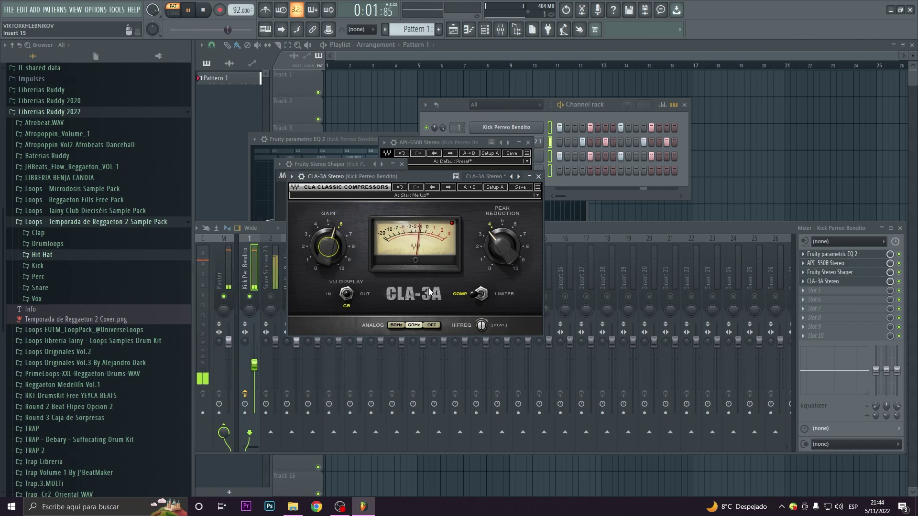
pyautogui.press('space')
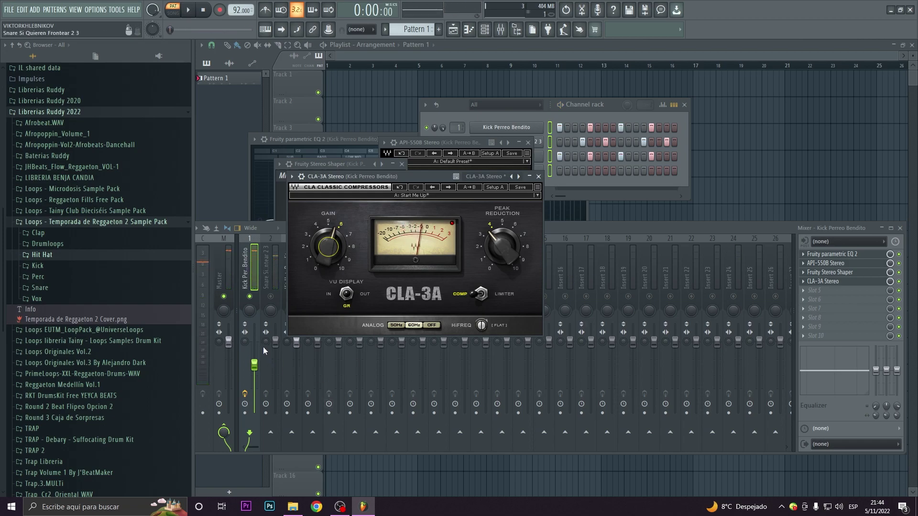
# Lower the kick track's volume to about 56% (-11.0 dB) while the pattern plays.
pyautogui.click(254, 365)
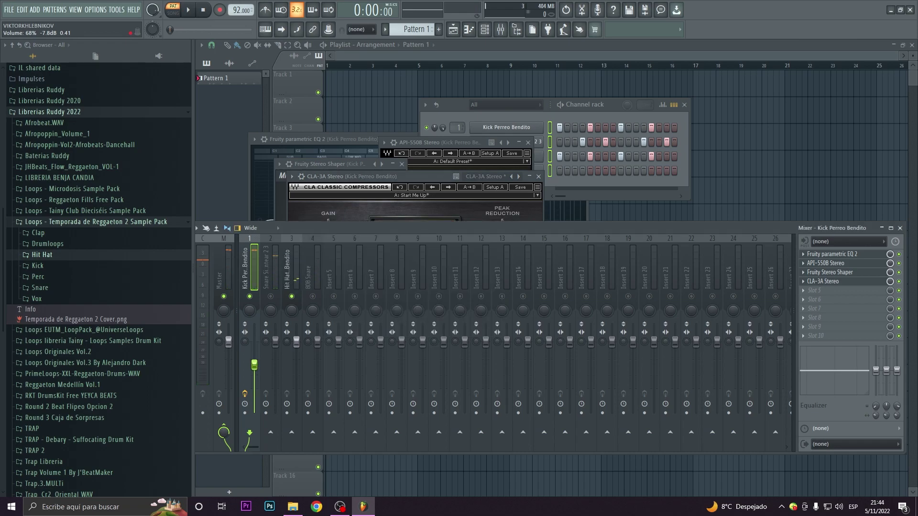
pyautogui.press('space')
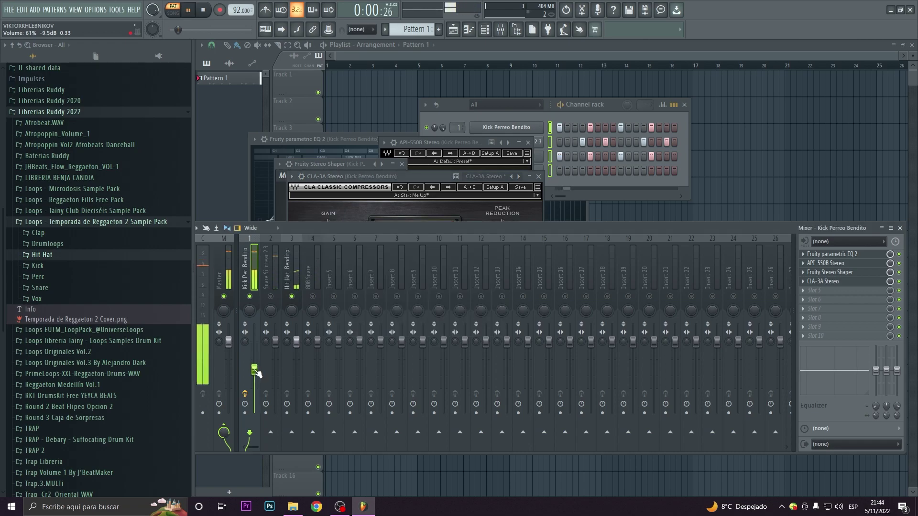
pyautogui.moveTo(255, 369); pyautogui.dragTo(254, 373)
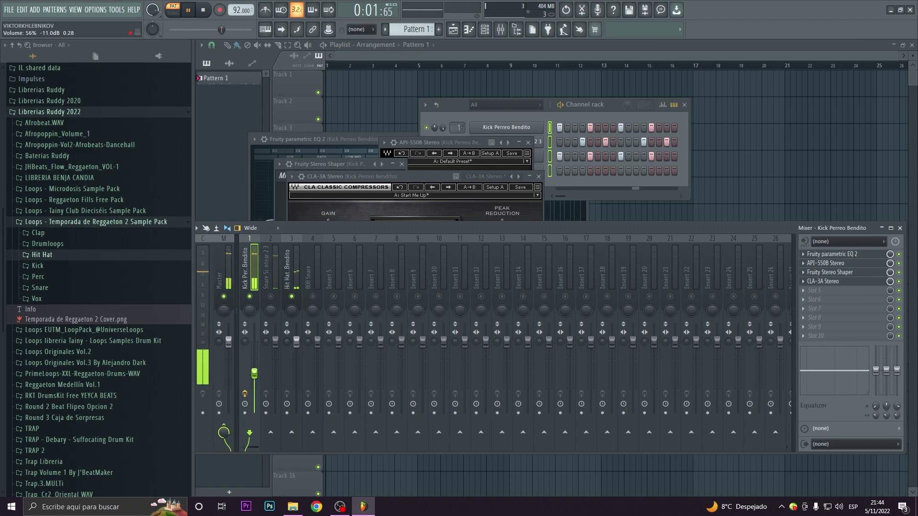
pyautogui.press('space')
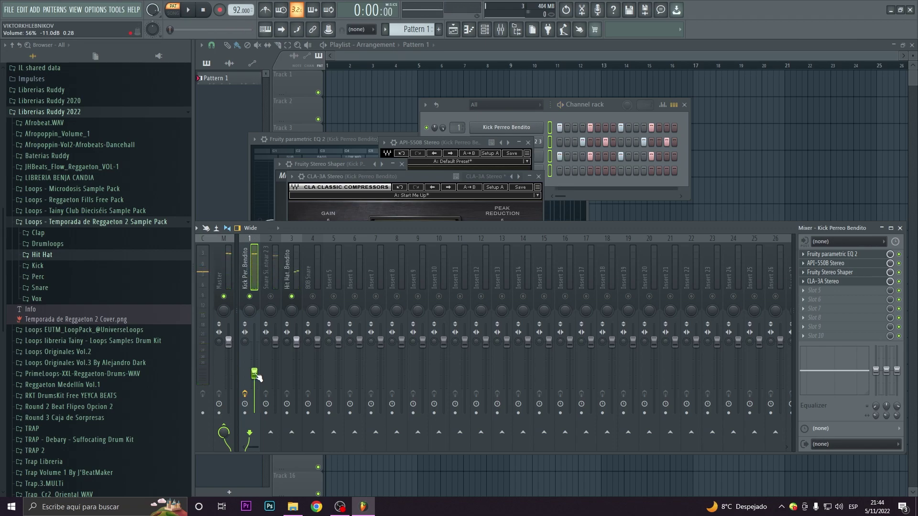
# Select the snare mixer track, solo it and audition the unprocessed snare.
pyautogui.click(271, 271)
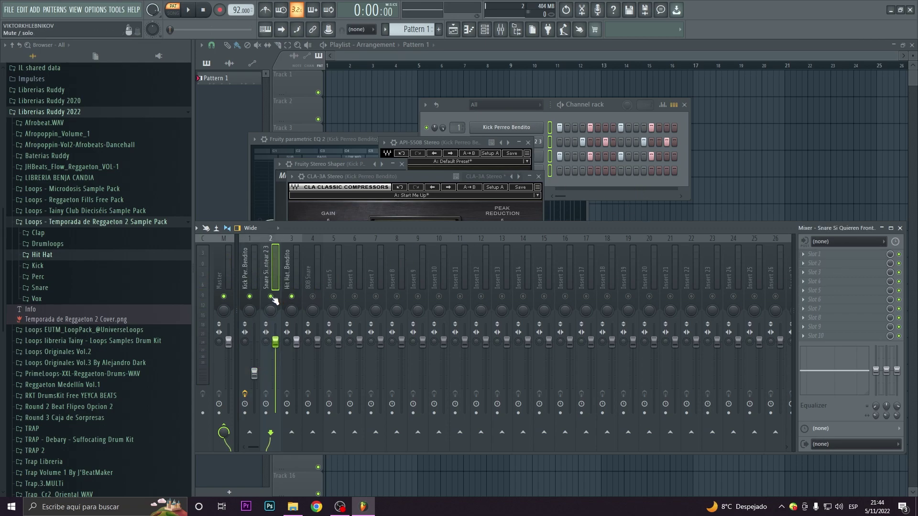
pyautogui.press('space')
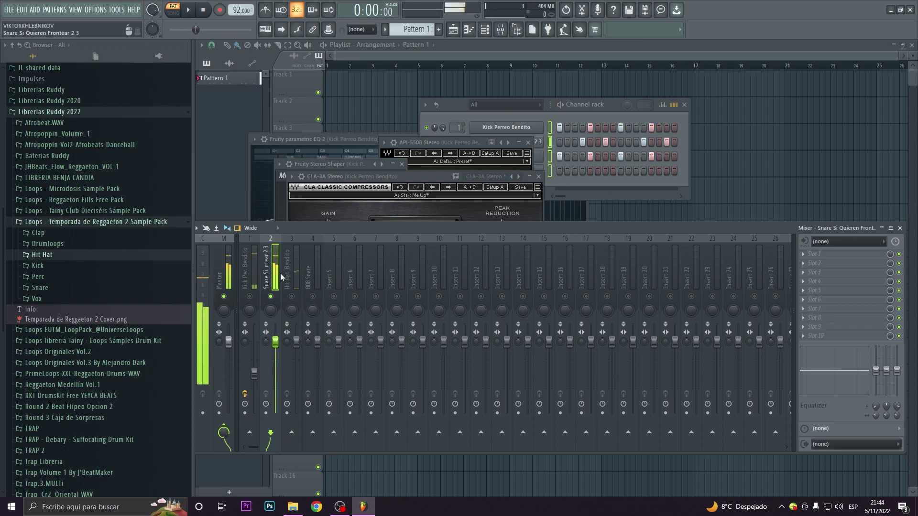
pyautogui.press('space')
pyautogui.press('space')
pyautogui.press('space')
# Load Fruity Parametric EQ 2 in the snare track's first slot and apply the 20Hz + 18kHz cut preset.
pyautogui.click(807, 258)
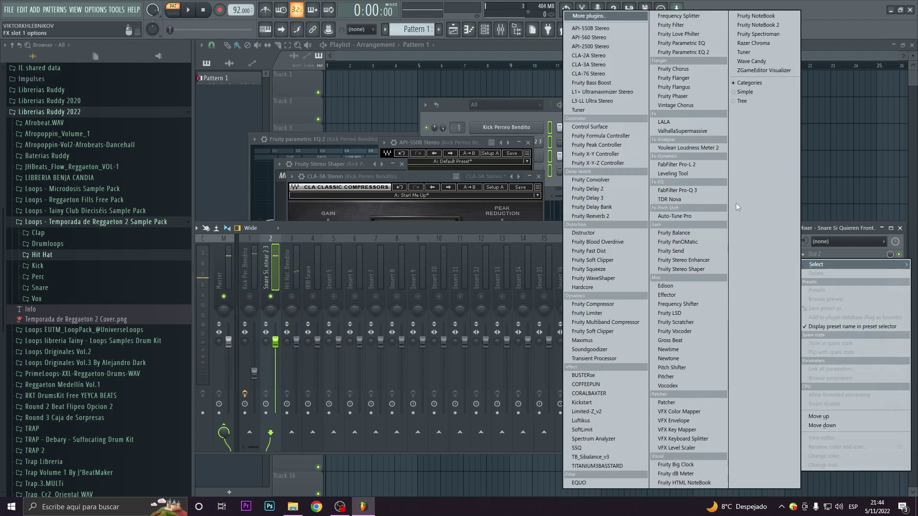
pyautogui.click(713, 50)
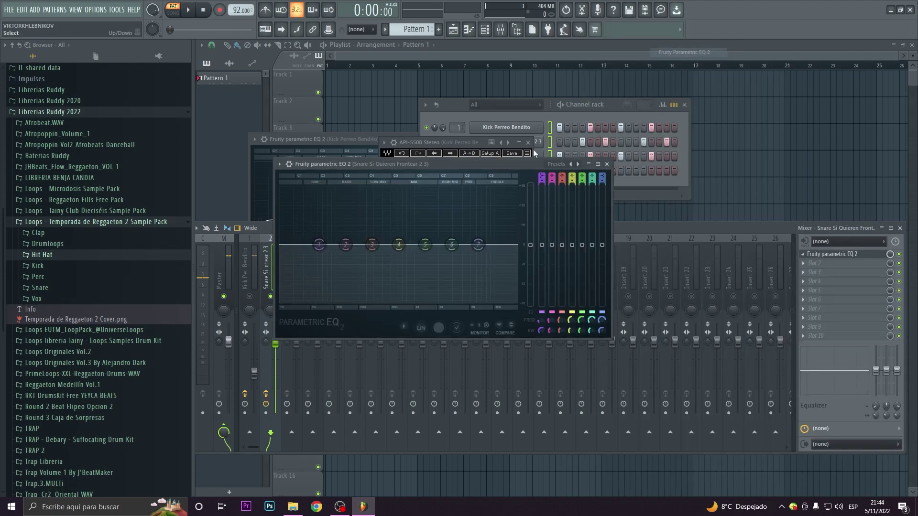
pyautogui.click(556, 164)
pyautogui.click(593, 197)
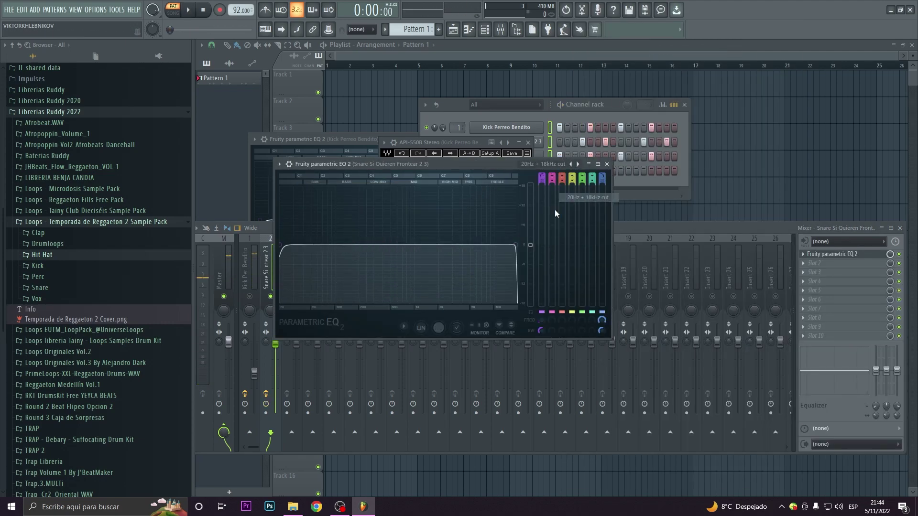
# Raise the low cut of the snare's EQ into the bass range and set its high cut to about 15175 Hz during playback.
pyautogui.moveTo(284, 247); pyautogui.dragTo(343, 245)
pyautogui.press('space')
pyautogui.moveTo(516, 246); pyautogui.dragTo(509, 245)
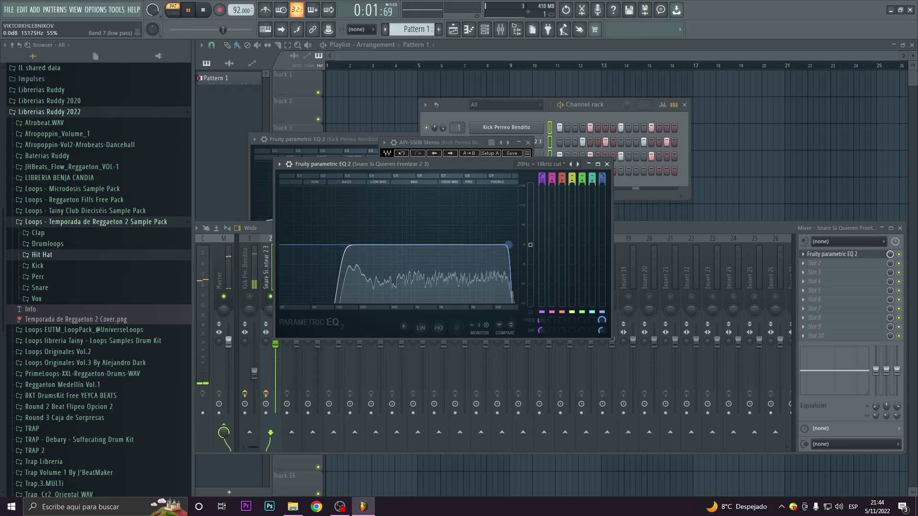
pyautogui.press('space')
# Load API-550B Stereo in the snare track's second slot, boost its 12.5 kHz high band slightly and audition the snare.
pyautogui.click(805, 264)
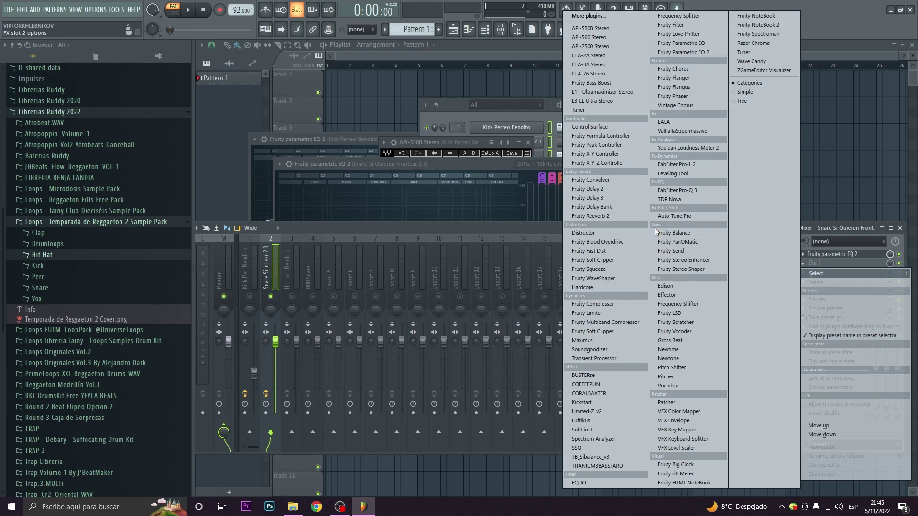
pyautogui.click(596, 29)
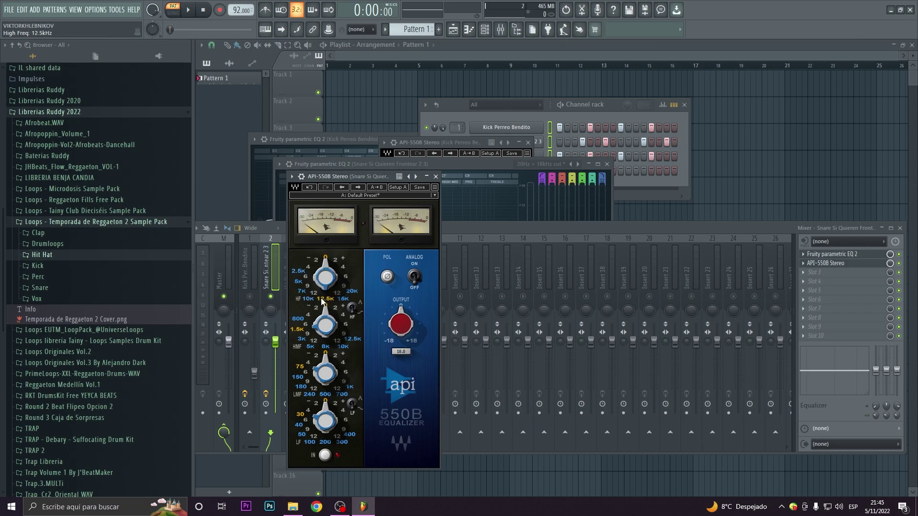
pyautogui.press('space')
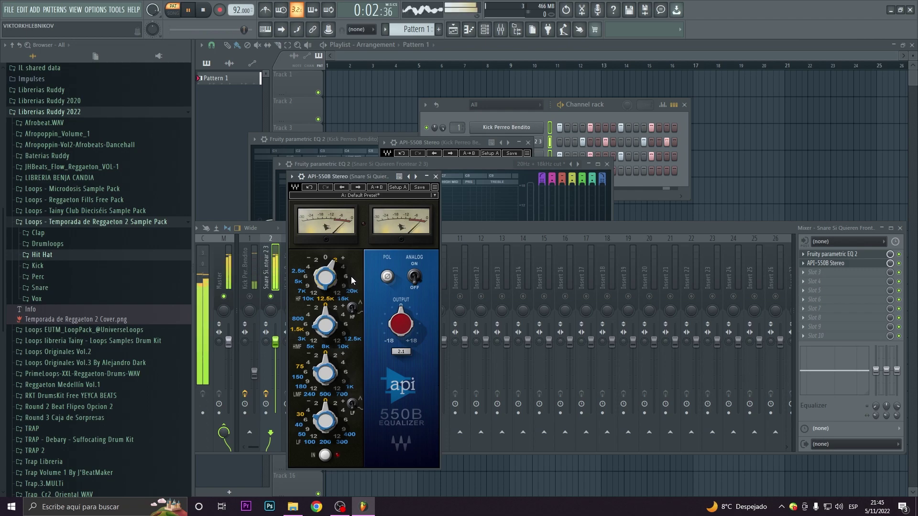
pyautogui.press('space')
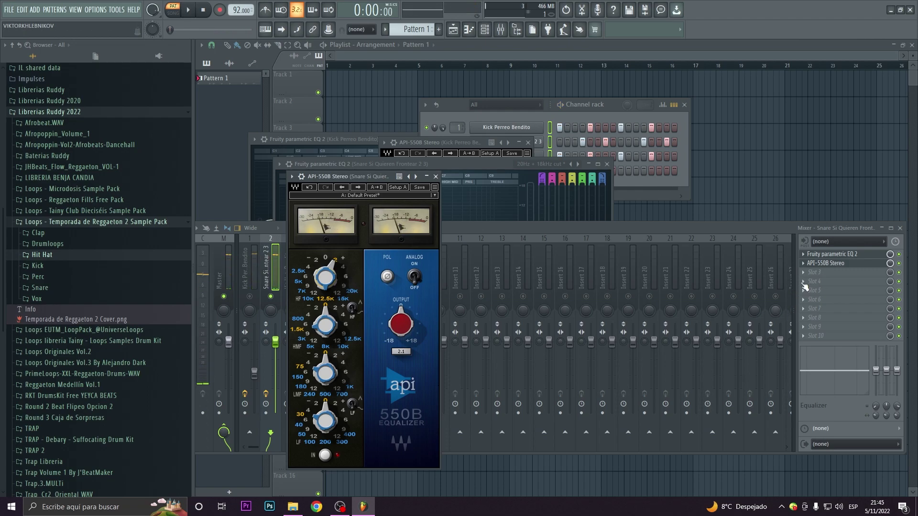
# Load Fruity Stereo Shaper in the snare track's third slot and lower the snare's volume to about 80% (-4.7 dB) while listening.
pyautogui.click(808, 274)
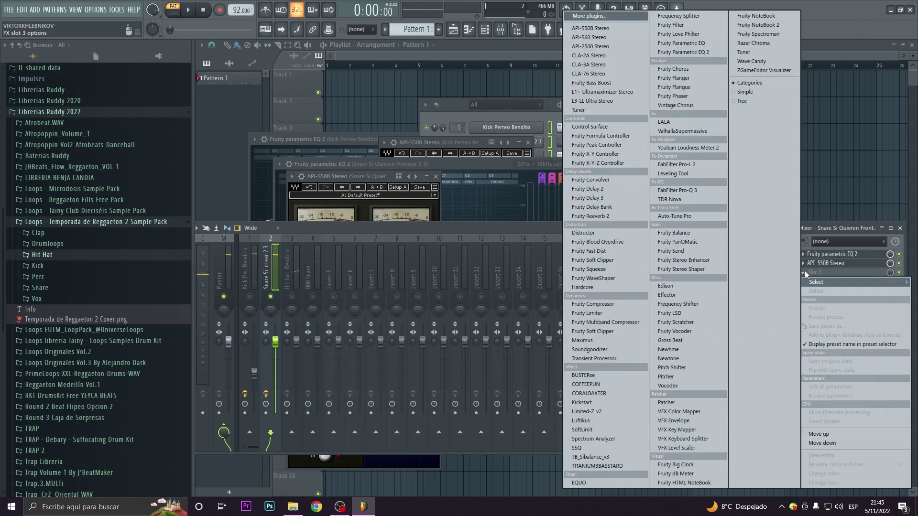
pyautogui.click(701, 268)
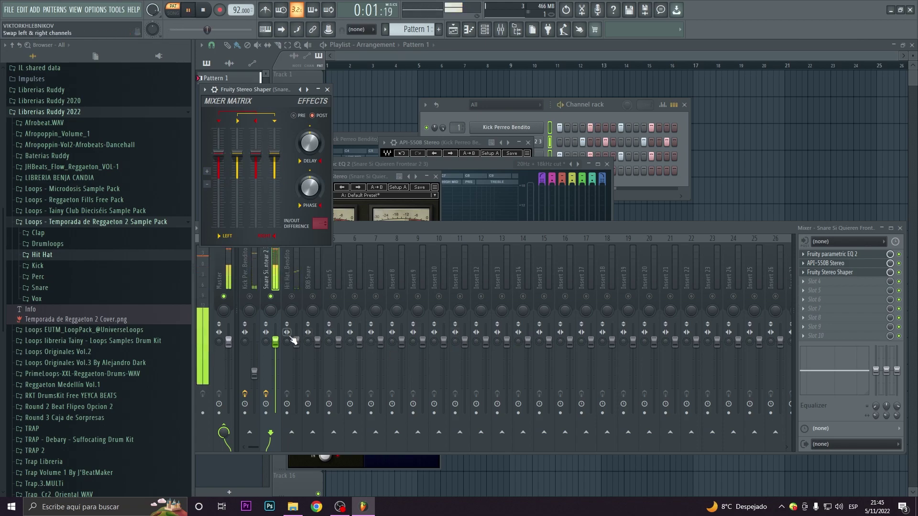
pyautogui.click(368, 228)
pyautogui.press('space')
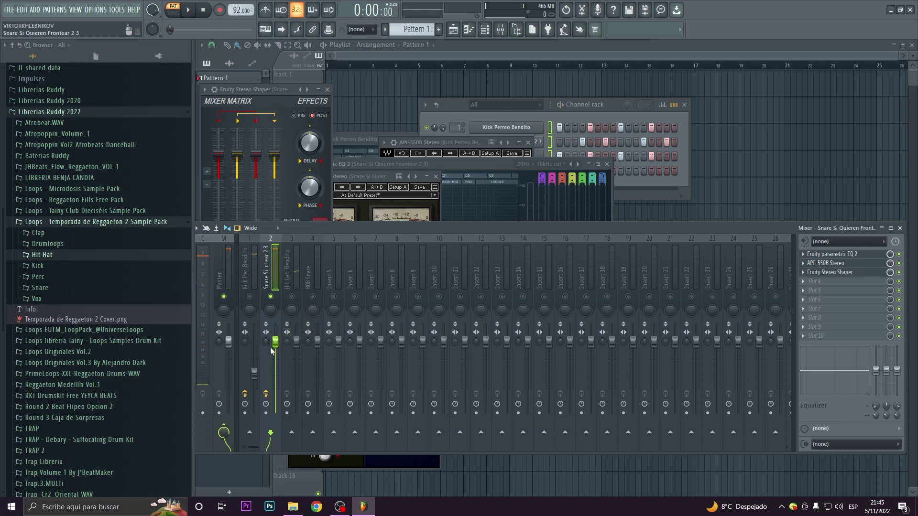
pyautogui.moveTo(270, 345); pyautogui.dragTo(276, 360)
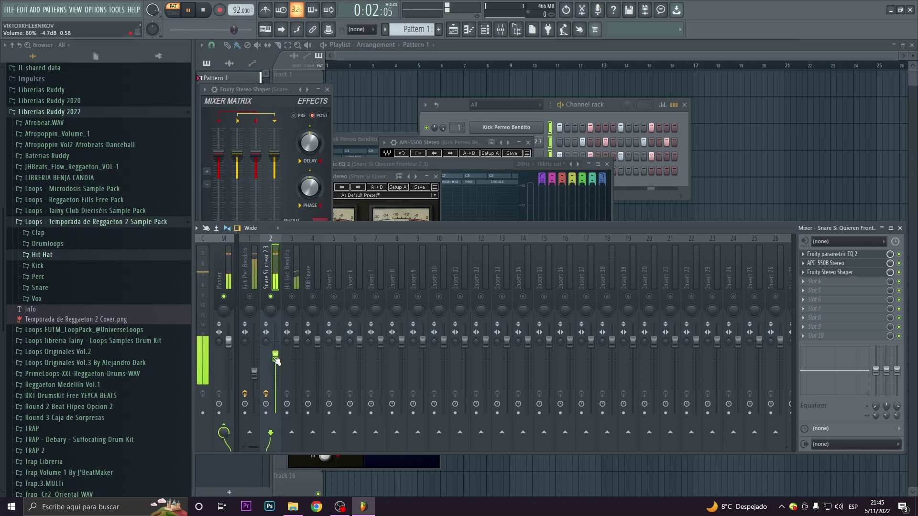
pyautogui.press('space')
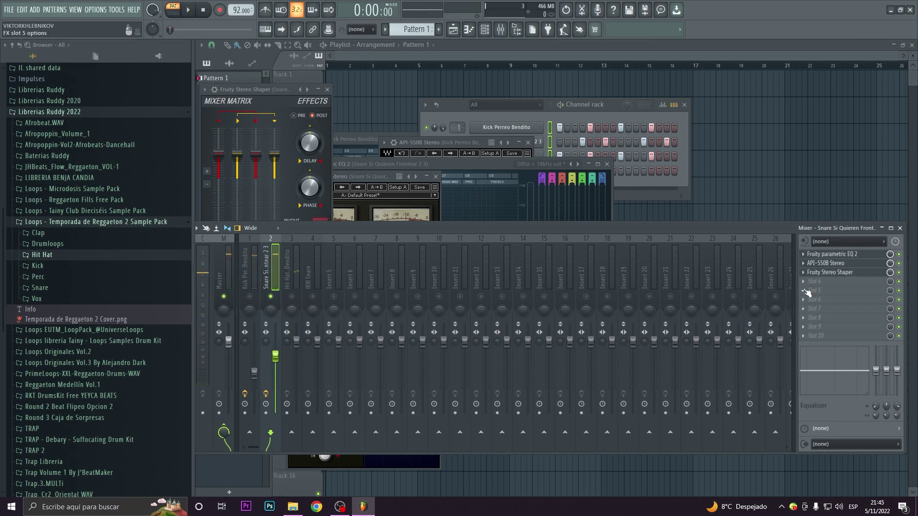
# Load CLA-3A Stereo in the snare track's fourth slot and set its peak reduction to about 4.44 during playback.
pyautogui.click(808, 281)
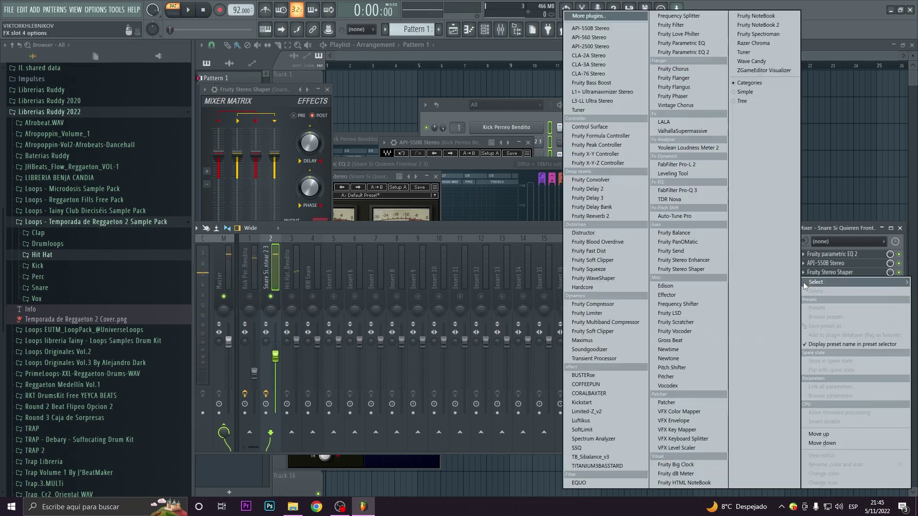
pyautogui.click(609, 65)
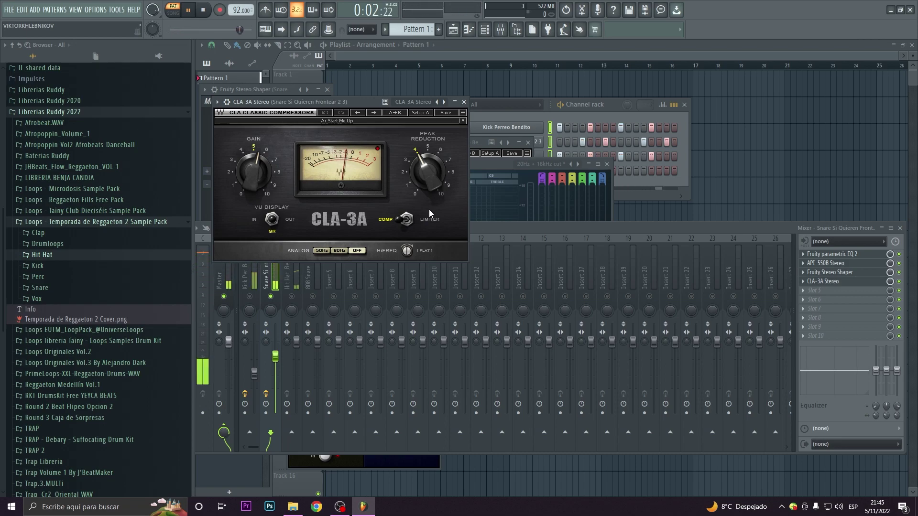
pyautogui.press('space')
pyautogui.moveTo(428, 185); pyautogui.dragTo(429, 187)
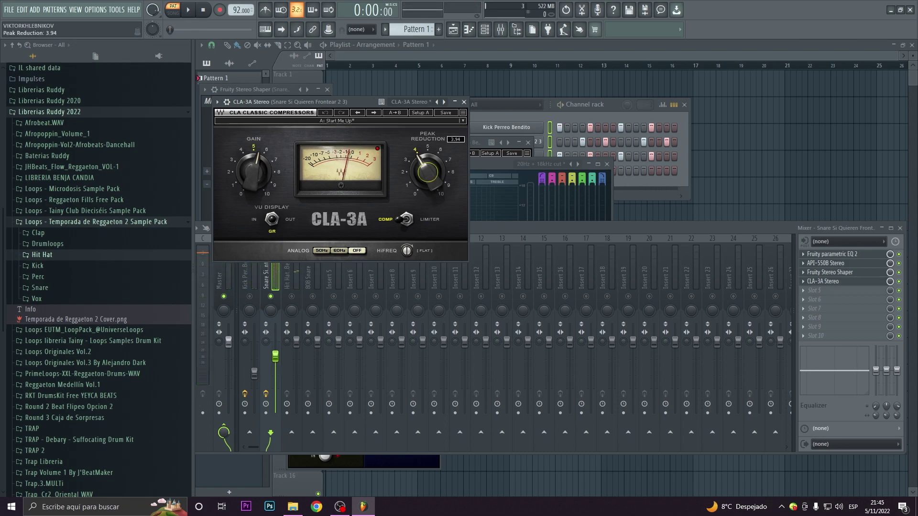
pyautogui.press('space')
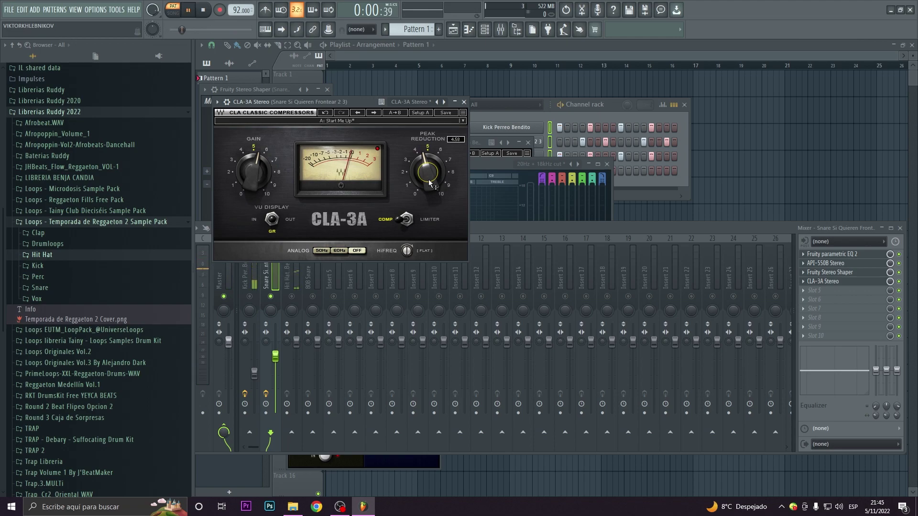
pyautogui.moveTo(429, 184); pyautogui.dragTo(428, 186)
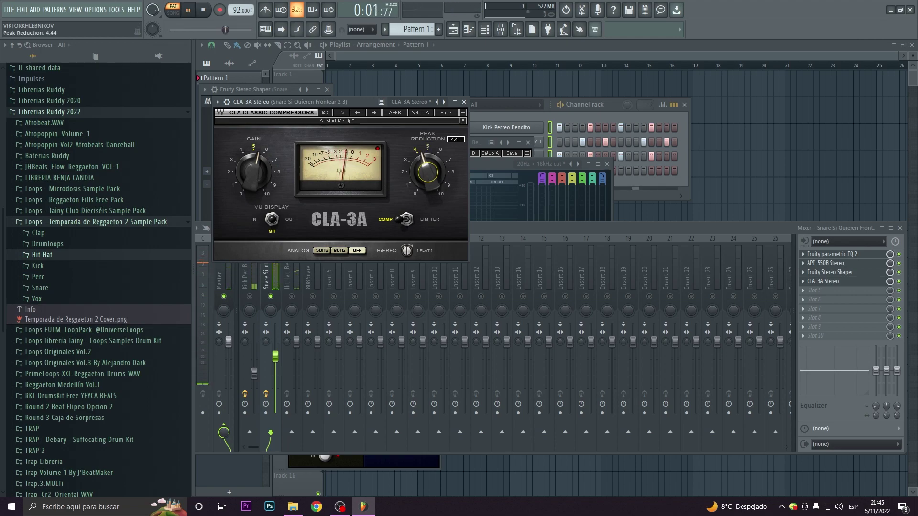
pyautogui.press('space')
# Set the snare's CLA-3A gain to about 6 and its analog mode to 60Hz, and audition the snare.
pyautogui.moveTo(253, 172); pyautogui.dragTo(254, 165)
pyautogui.click(339, 252)
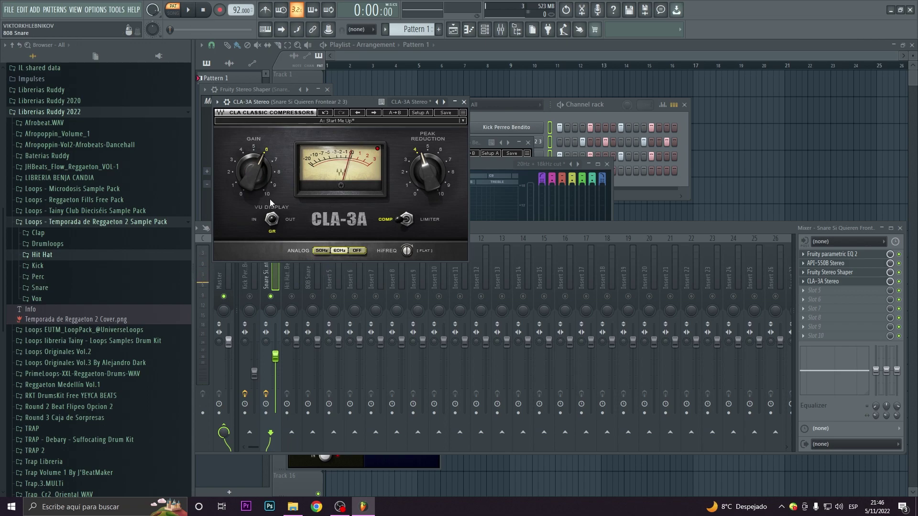
pyautogui.press('space')
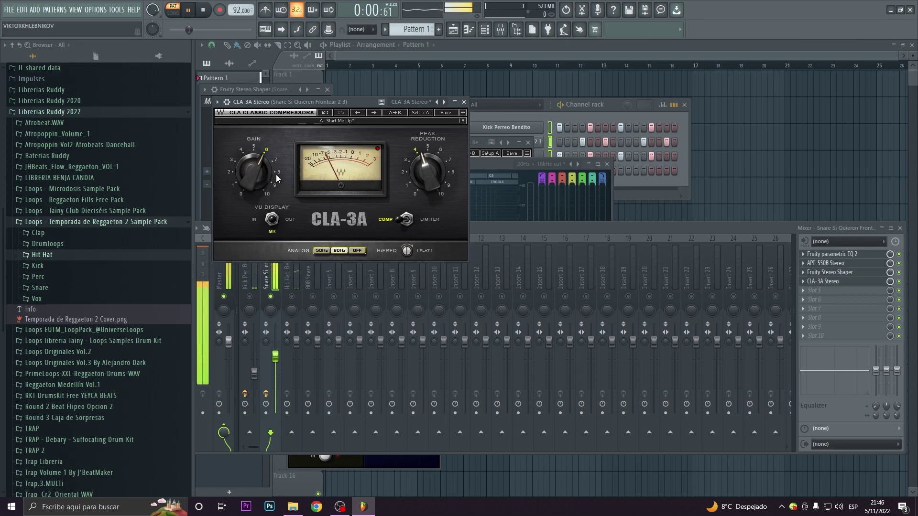
# Move the CLA-3A window clear of the faders and lower the snare track's volume to about the kick fader's level, checking it in playback.
pyautogui.moveTo(352, 100); pyautogui.dragTo(481, 78)
pyautogui.press('space')
pyautogui.moveTo(280, 357); pyautogui.dragTo(282, 374)
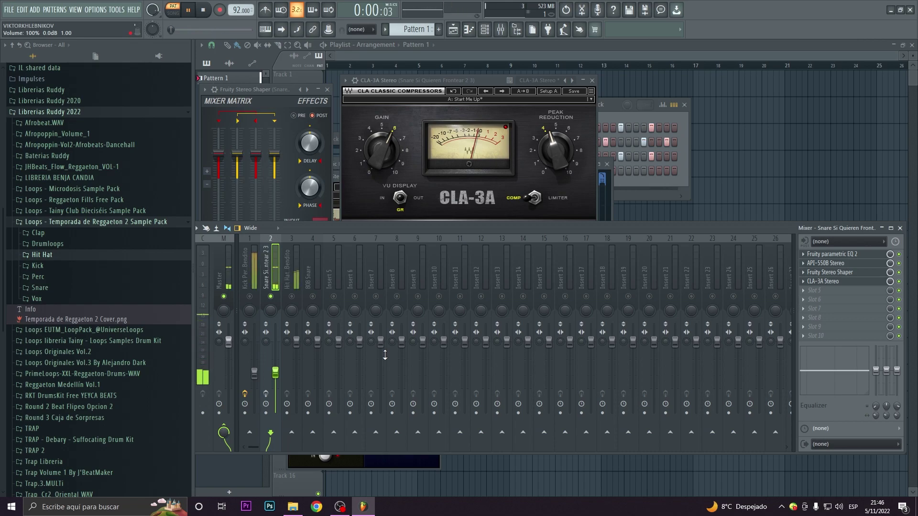
pyautogui.press('space')
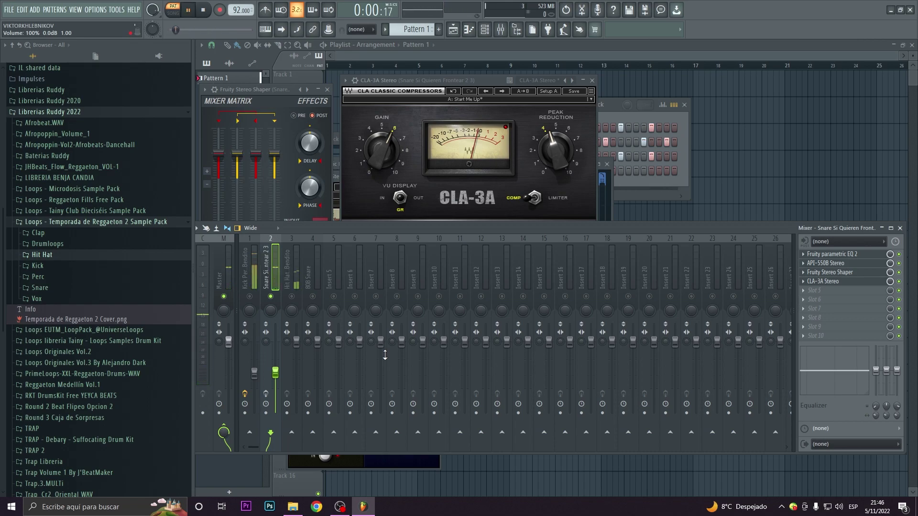
pyautogui.press('space')
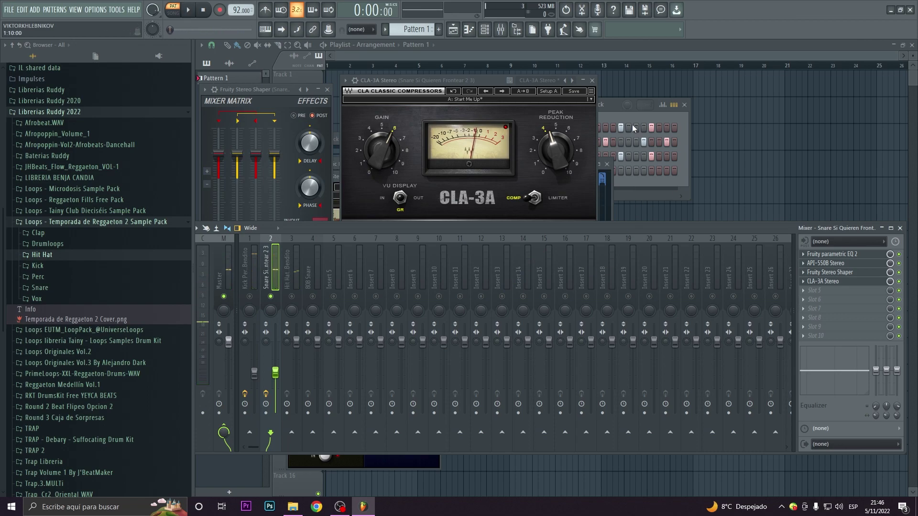
# Load Fruity Parametric EQ 2 in the first effect slot of the hi-hat track.
pyautogui.click(285, 273)
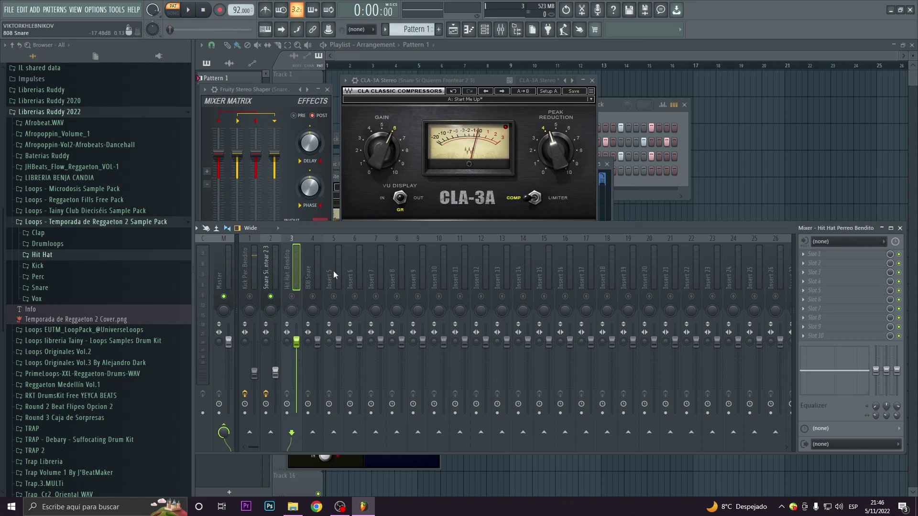
pyautogui.click(805, 258)
pyautogui.click(683, 52)
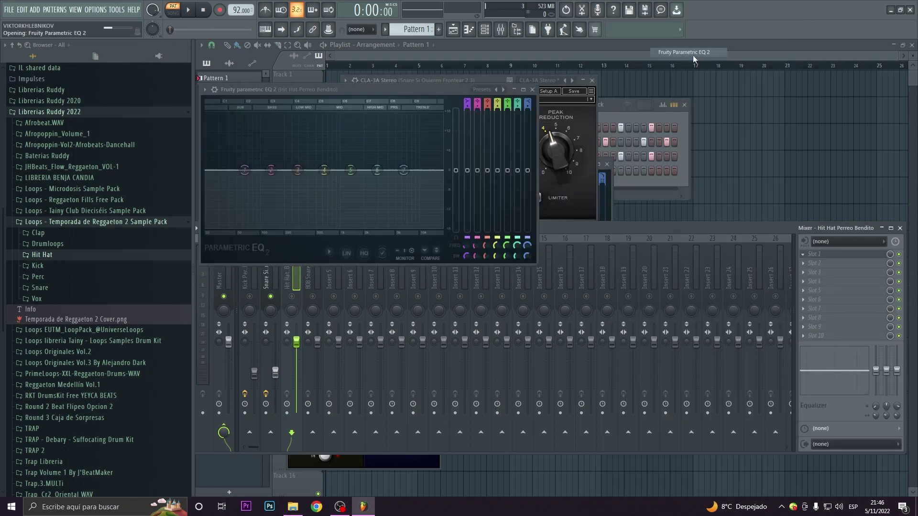
# Solo the hi-hat track and play the pattern to hear it alone.
pyautogui.press('space')
pyautogui.press('space')
pyautogui.click(271, 297)
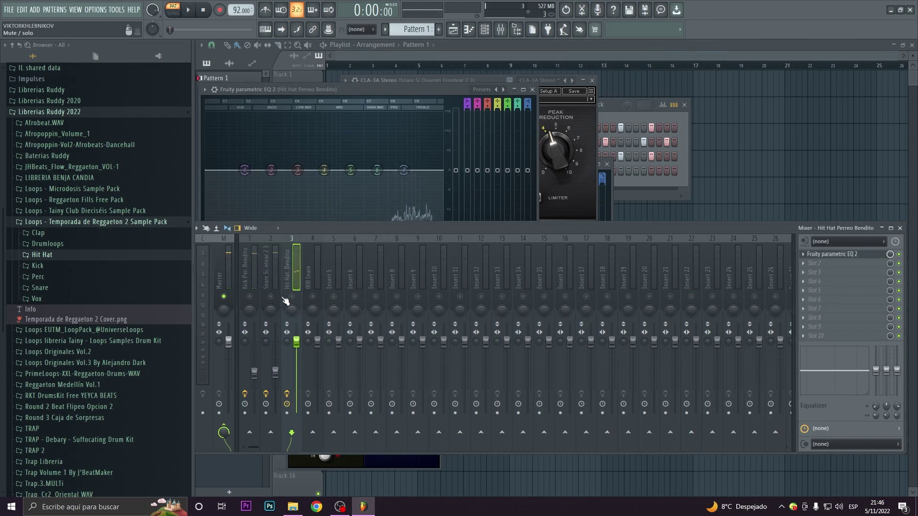
pyautogui.press('space')
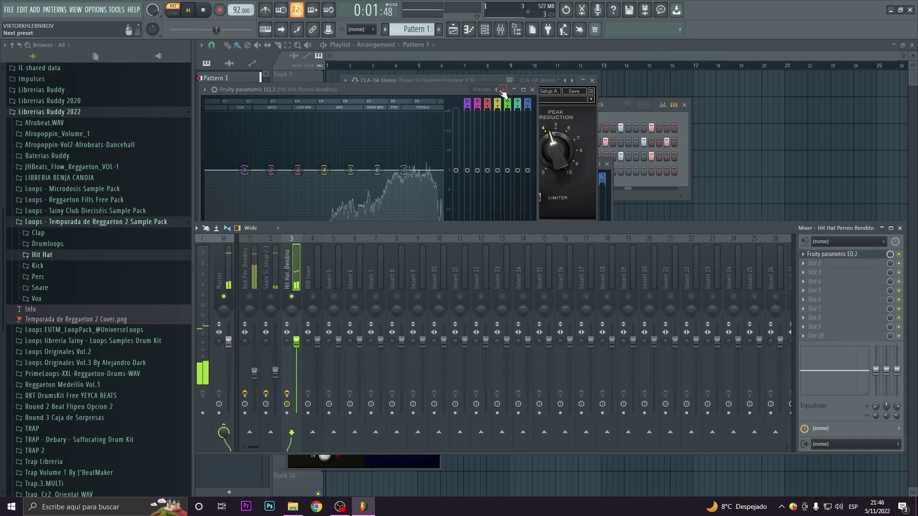
# Apply the 20Hz + 18kHz cut preset to the hi-hat's EQ and raise its low cut to just below the hi-hat's frequencies.
pyautogui.click(483, 90)
pyautogui.click(518, 121)
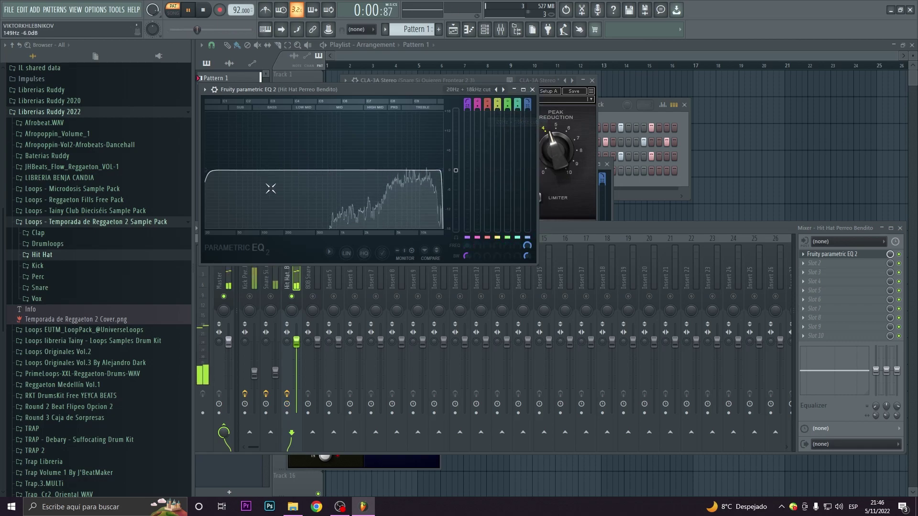
pyautogui.moveTo(217, 178); pyautogui.dragTo(350, 170)
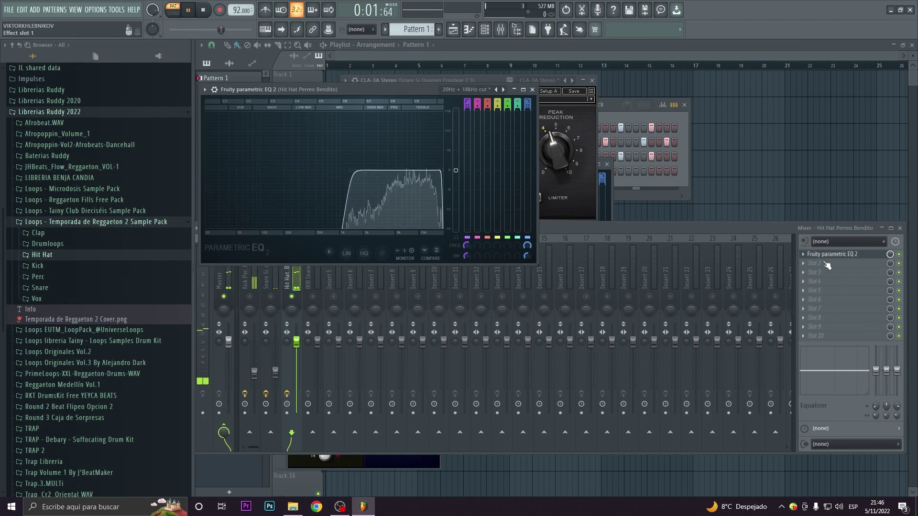
# Load Fruity Stereo Shaper in the hi-hat track's second slot and raise both cross-channel levels to match the main channels at 0 dB.
pyautogui.click(806, 265)
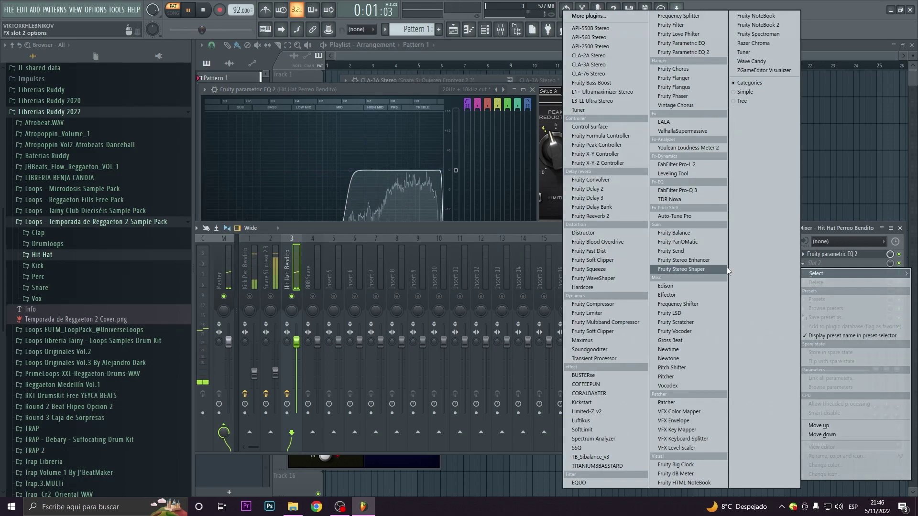
pyautogui.click(702, 269)
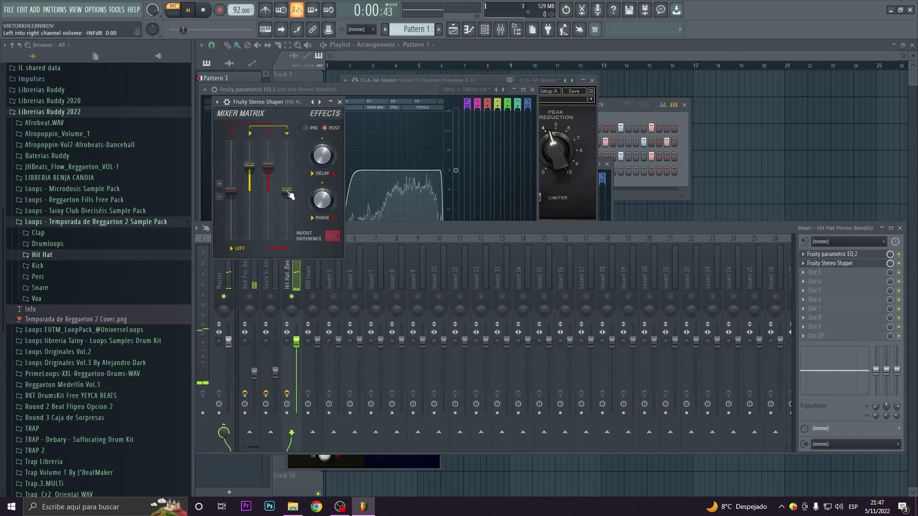
pyautogui.moveTo(287, 175); pyautogui.dragTo(287, 167)
pyautogui.moveTo(231, 192); pyautogui.dragTo(231, 167)
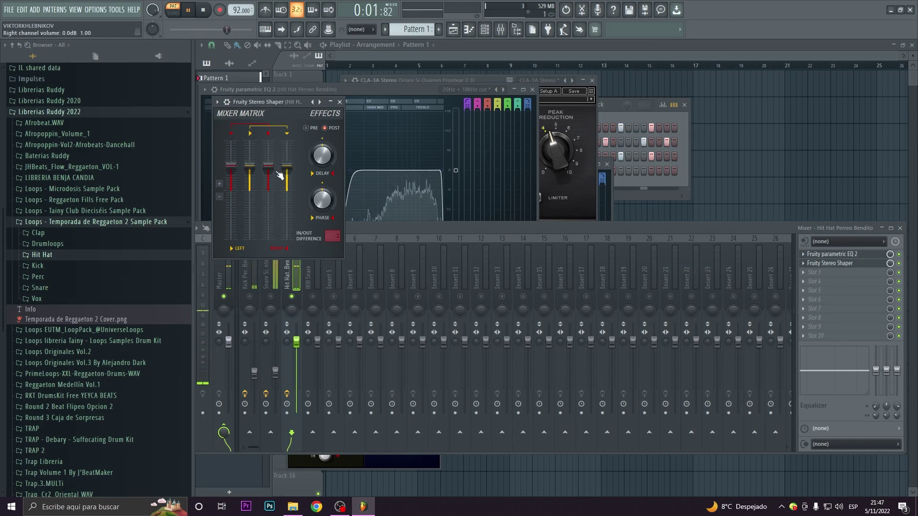
# Load API-2500 Stereo in the hi-hat track's third slot, adjust its attack and set the release to 0.2 s.
pyautogui.click(815, 272)
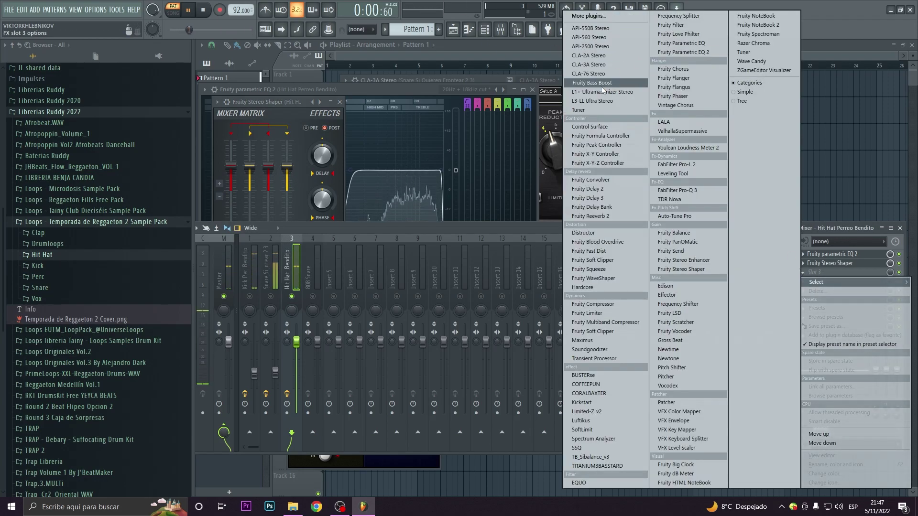
pyautogui.click(595, 46)
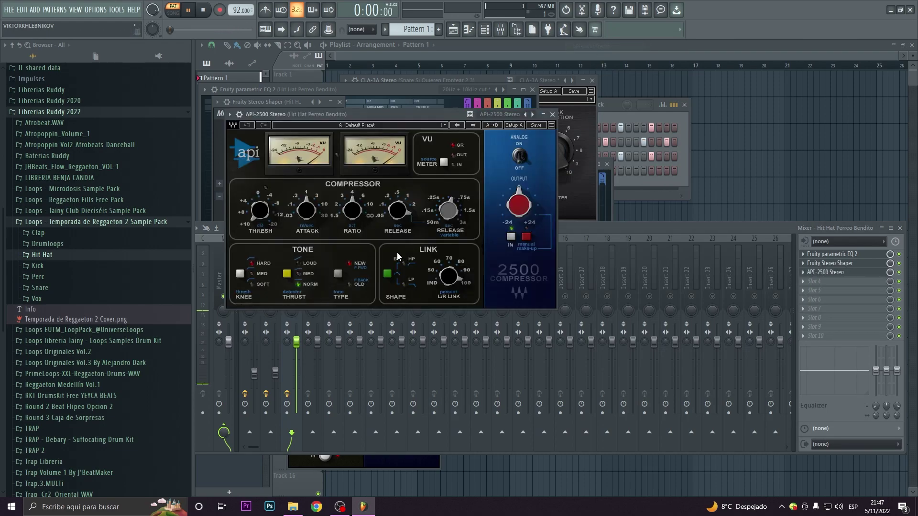
pyautogui.moveTo(306, 210); pyautogui.dragTo(306, 203)
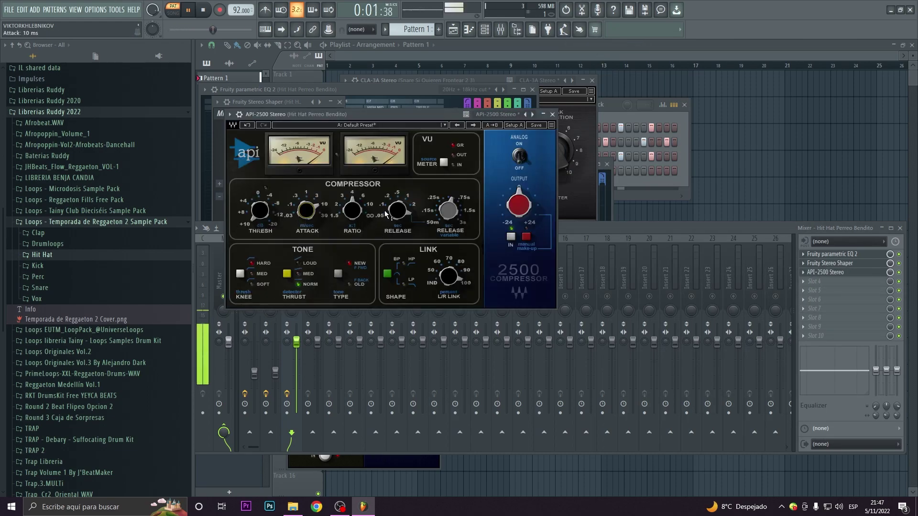
pyautogui.moveTo(398, 211); pyautogui.dragTo(397, 220)
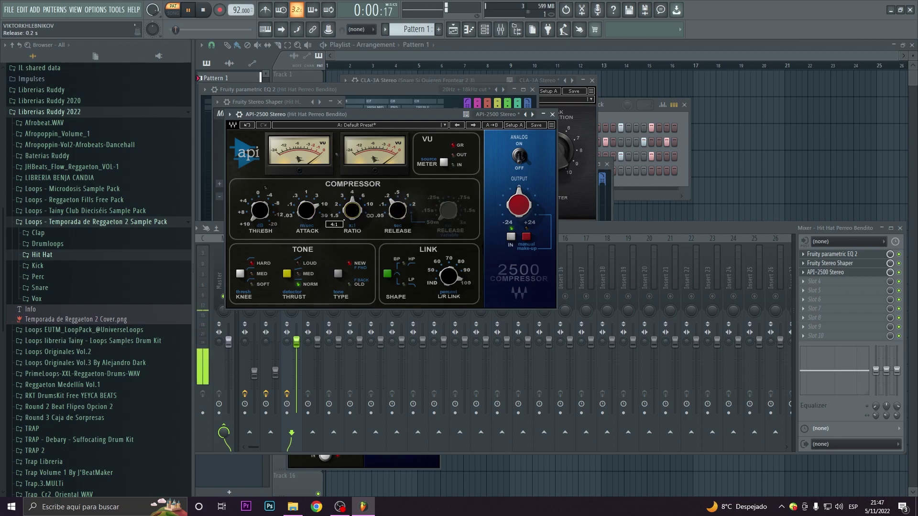
# Set the hi-hat API-2500's threshold to about -0.09 dB and its output to 7.0, and close the plugin window.
pyautogui.moveTo(260, 210); pyautogui.dragTo(260, 220)
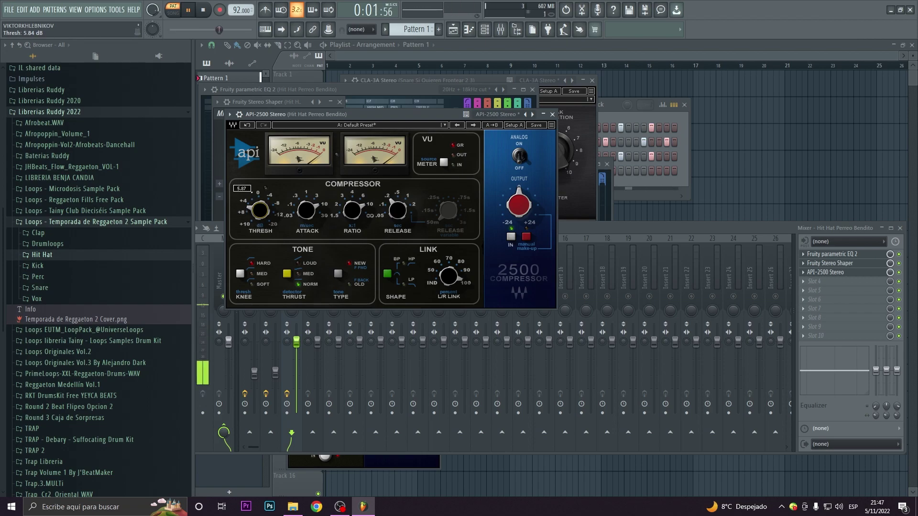
pyautogui.moveTo(259, 210); pyautogui.dragTo(260, 208)
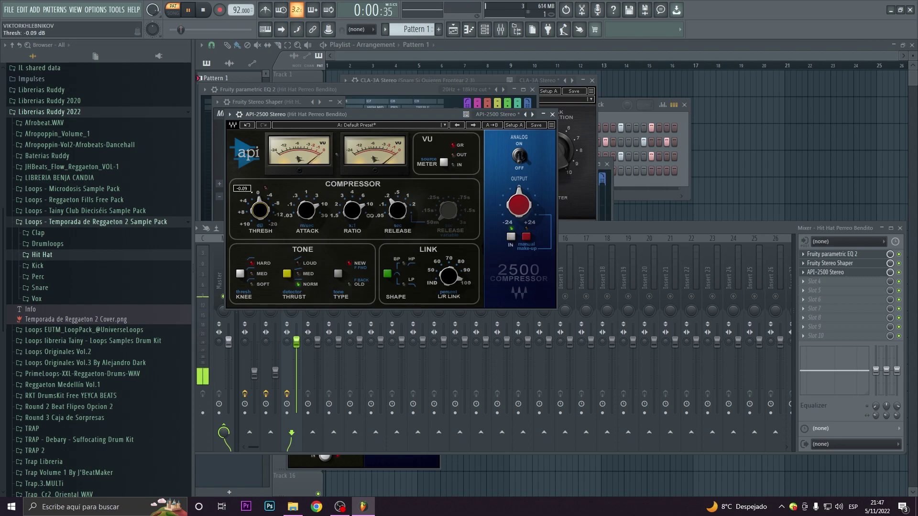
pyautogui.moveTo(523, 204)
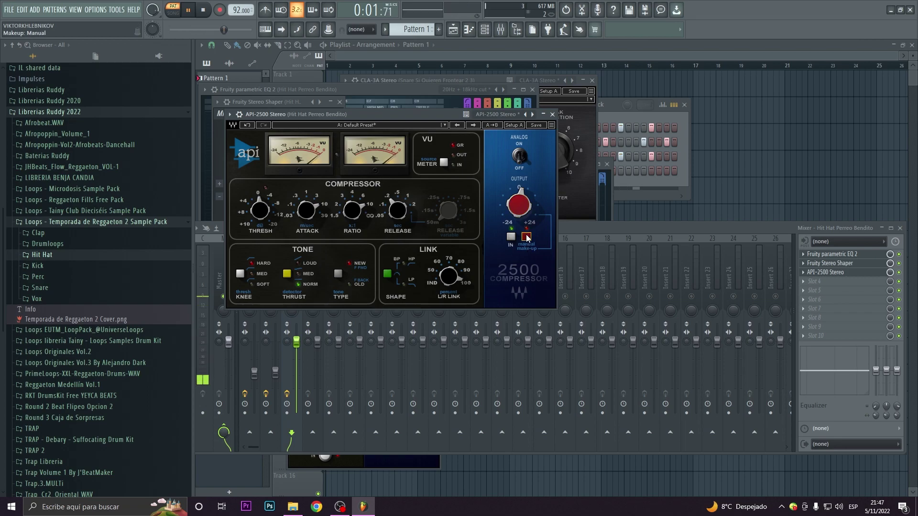
pyautogui.moveTo(522, 212); pyautogui.dragTo(520, 192)
pyautogui.press('space')
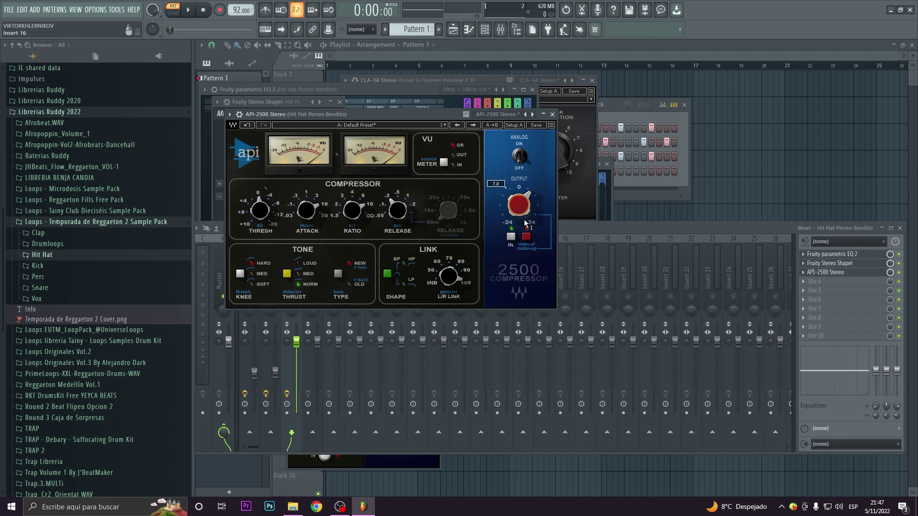
pyautogui.click(551, 116)
# Unsolo the hi-hat and lower its track volume to about 78% (-5.1 dB) while playing it with the kick and snare.
pyautogui.press('space')
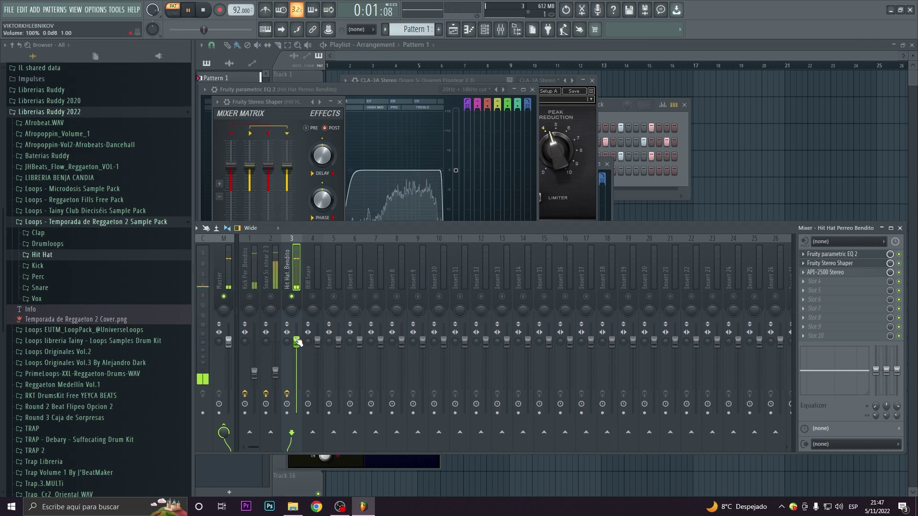
pyautogui.press('space')
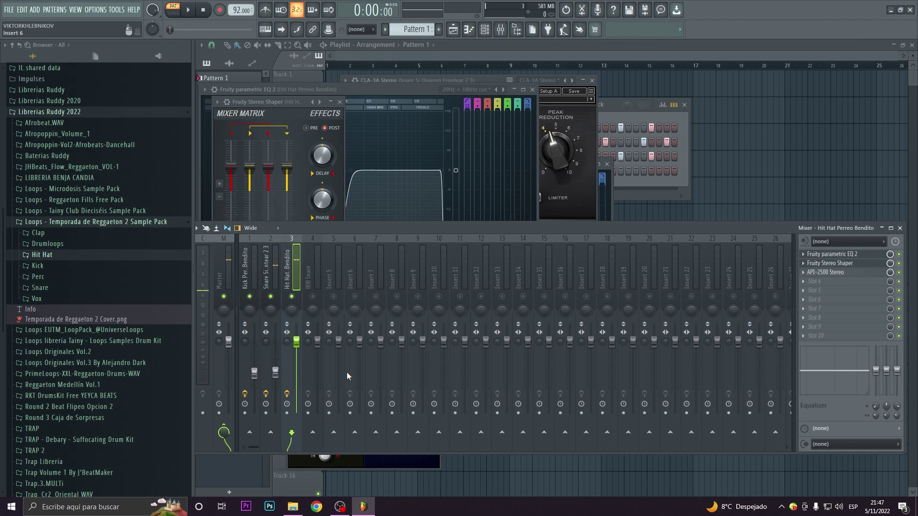
pyautogui.press('space')
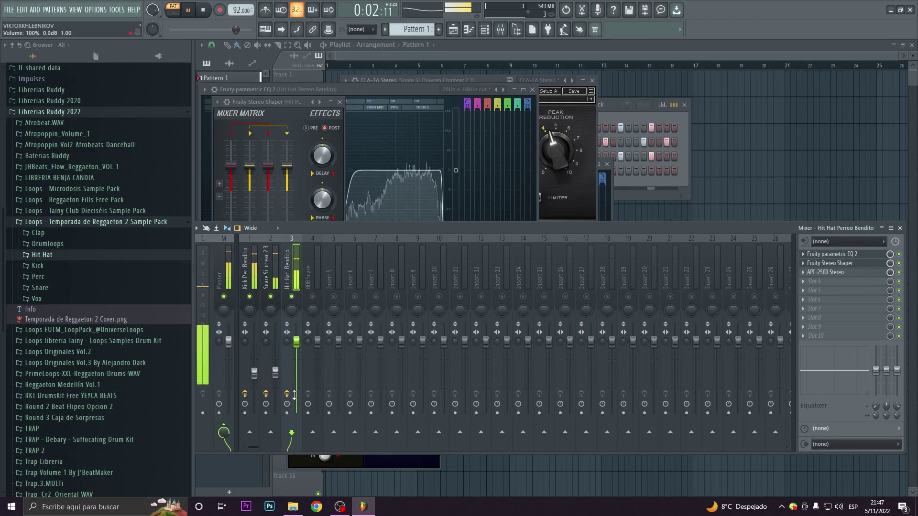
pyautogui.click(266, 395)
pyautogui.click(245, 395)
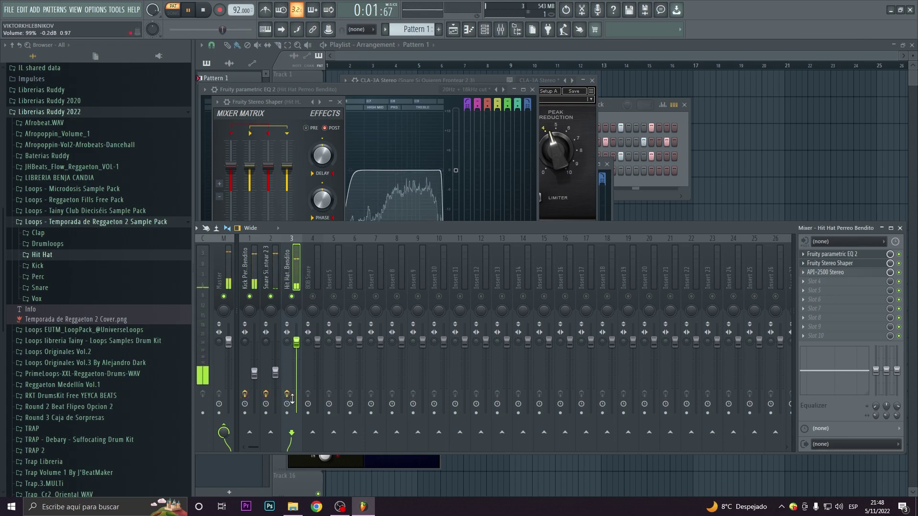
pyautogui.moveTo(299, 344); pyautogui.dragTo(297, 359)
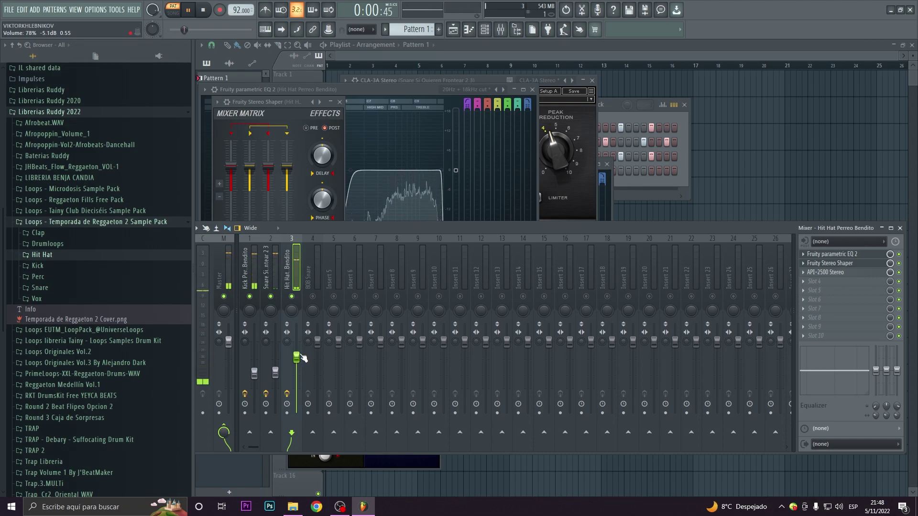
pyautogui.press('space')
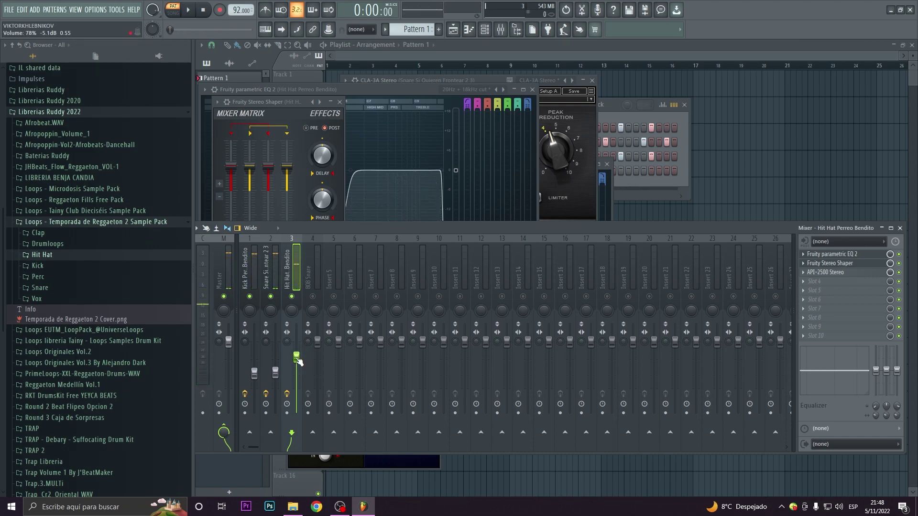